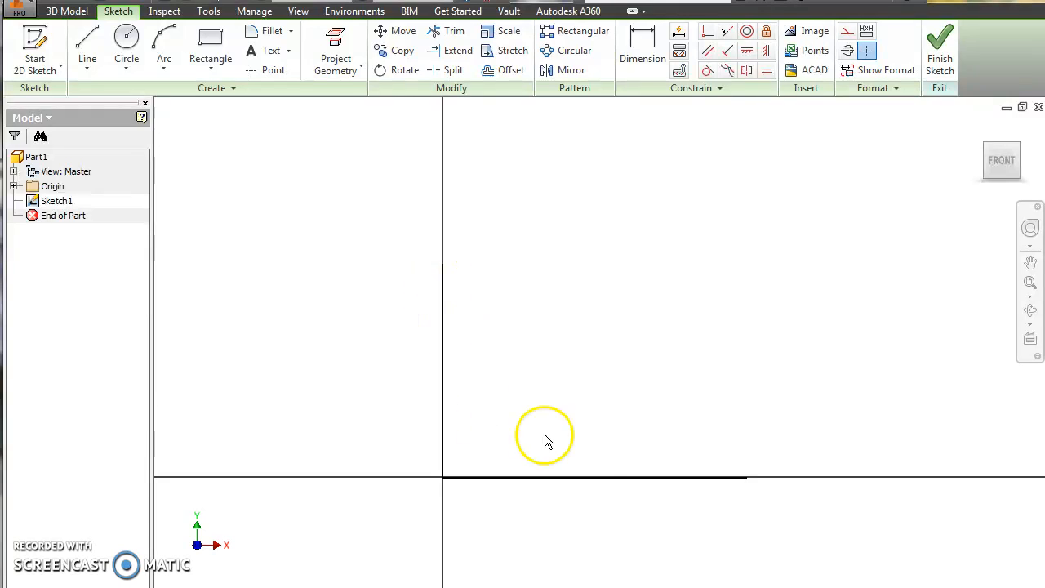
Sketch a large circle in the space above the horizontal line and to the right of the vertical line
{"action": "left_click", "coordinate": [124, 39]}
{"action": "left_click", "coordinate": [694, 245]}
{"action": "left_click", "coordinate": [865, 360]}
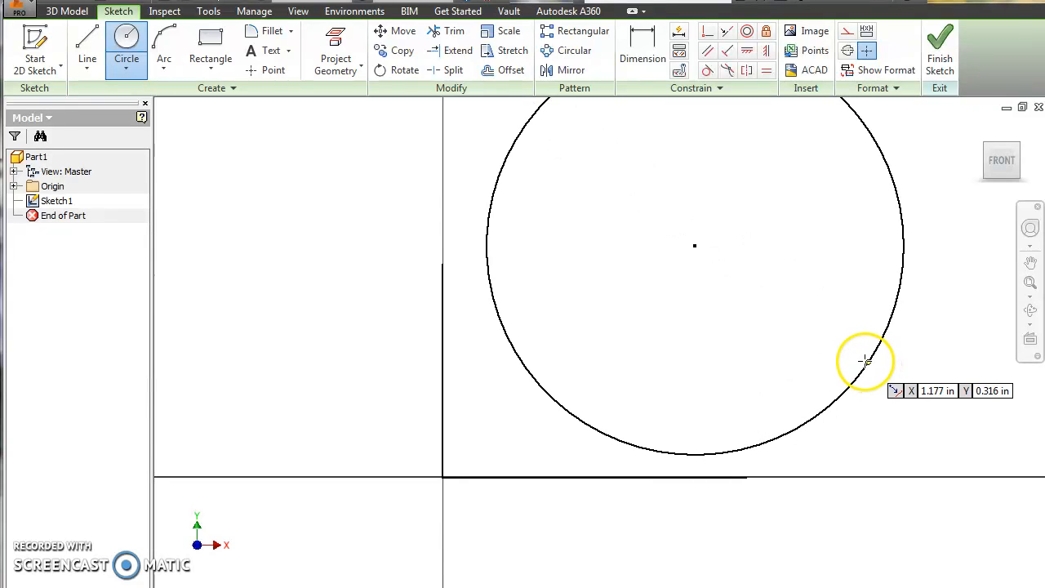
{"action": "middle_click_drag", "start_coordinate": [641, 277], "coordinate": [572, 350]}
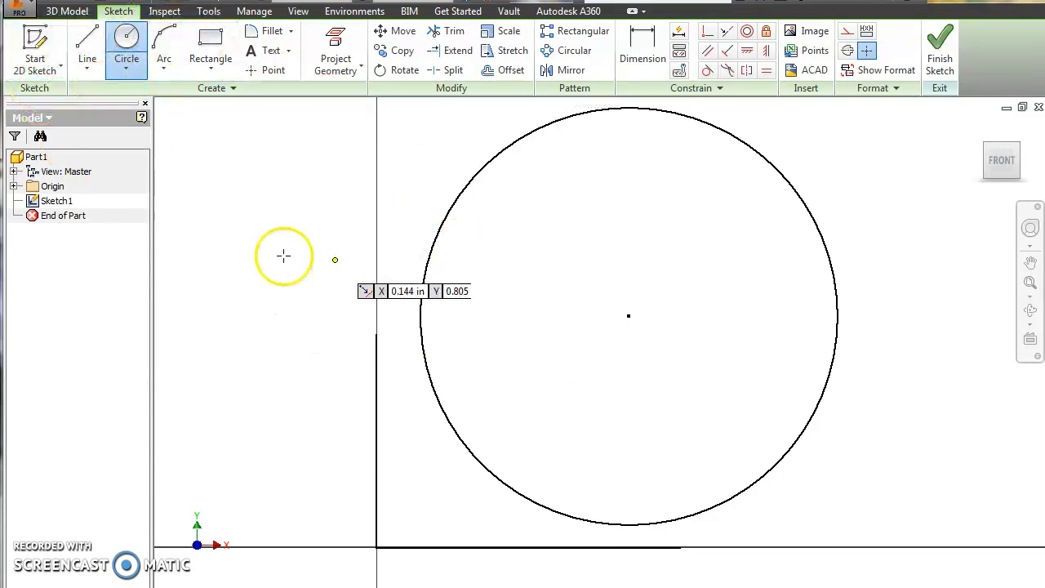
Sketch a five-sided inscribed polygon centred on the circle, with its vertices on the circle
{"action": "left_click", "coordinate": [220, 75]}
{"action": "left_click", "coordinate": [161, 395]}
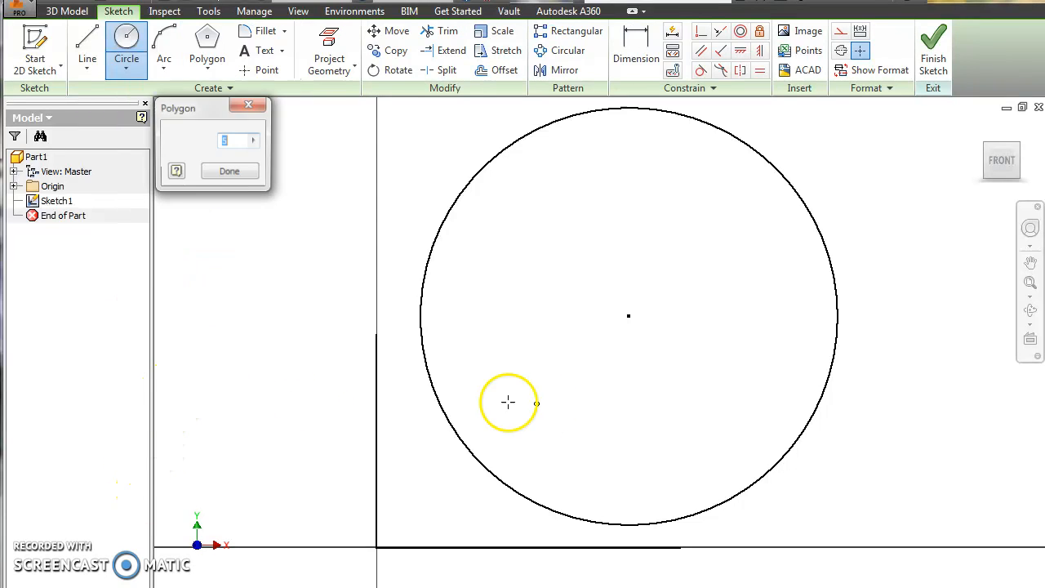
{"action": "left_click", "coordinate": [629, 316]}
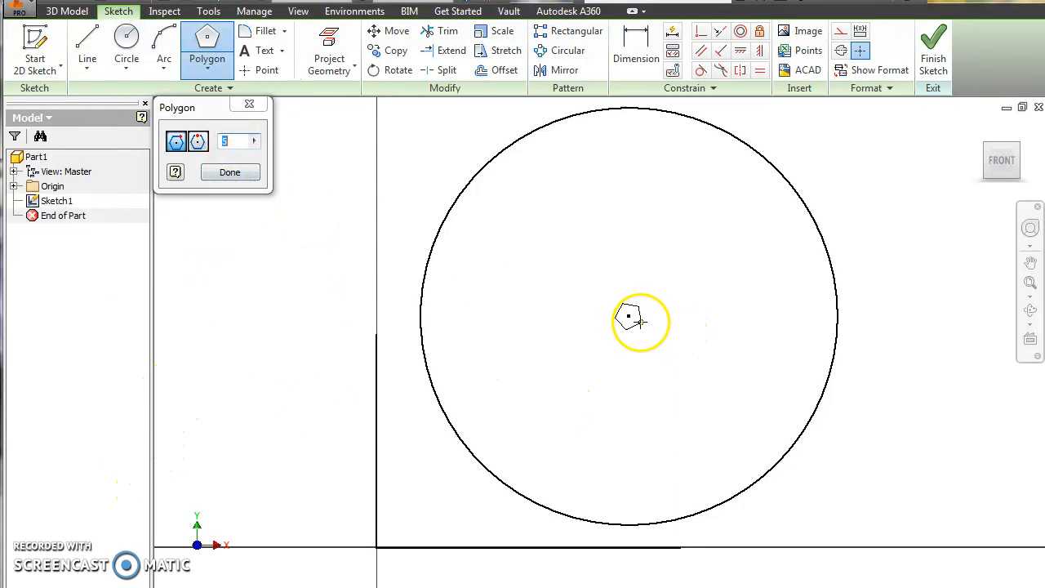
{"action": "left_click", "coordinate": [824, 388]}
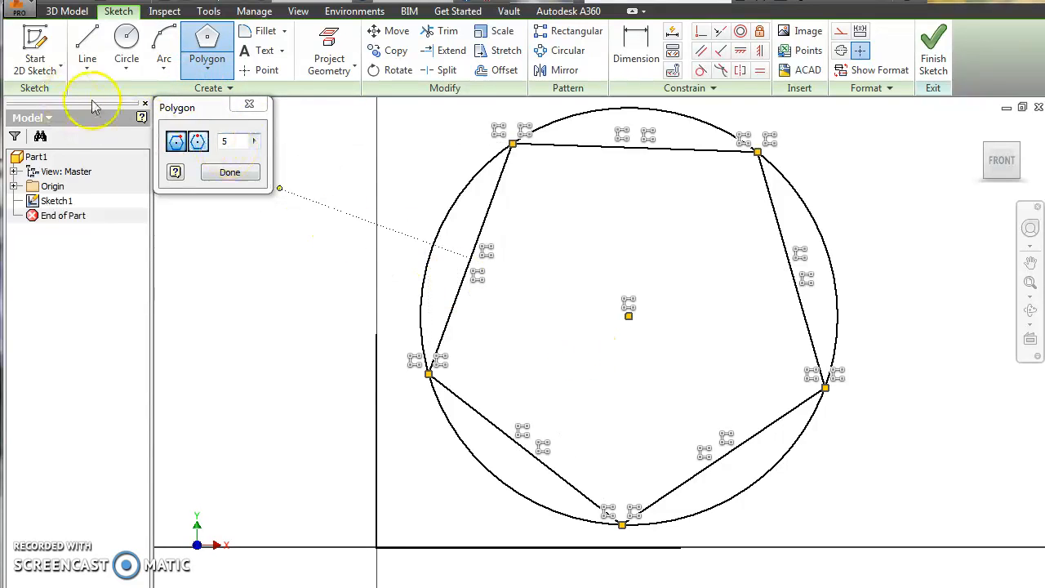
{"action": "left_click", "coordinate": [230, 171]}
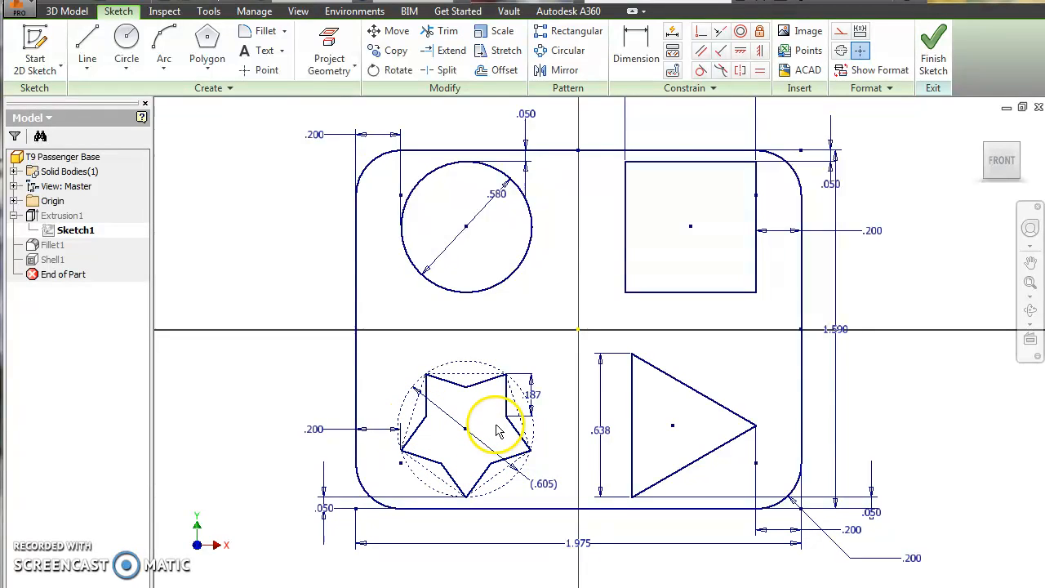
Sketch an inner circle about 0.74 in in diameter from the pentagon's centre, concentric with the outer circle
{"action": "left_click_drag", "start_coordinate": [426, 418], "coordinate": [414, 413]}
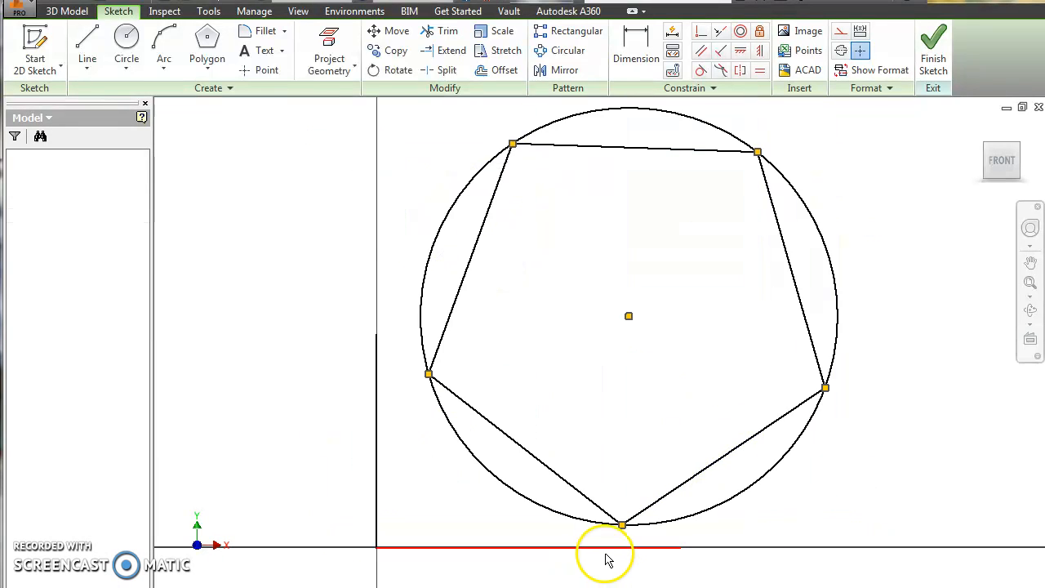
{"action": "left_click", "coordinate": [126, 48]}
{"action": "left_click", "coordinate": [629, 315]}
{"action": "left_click", "coordinate": [740, 386]}
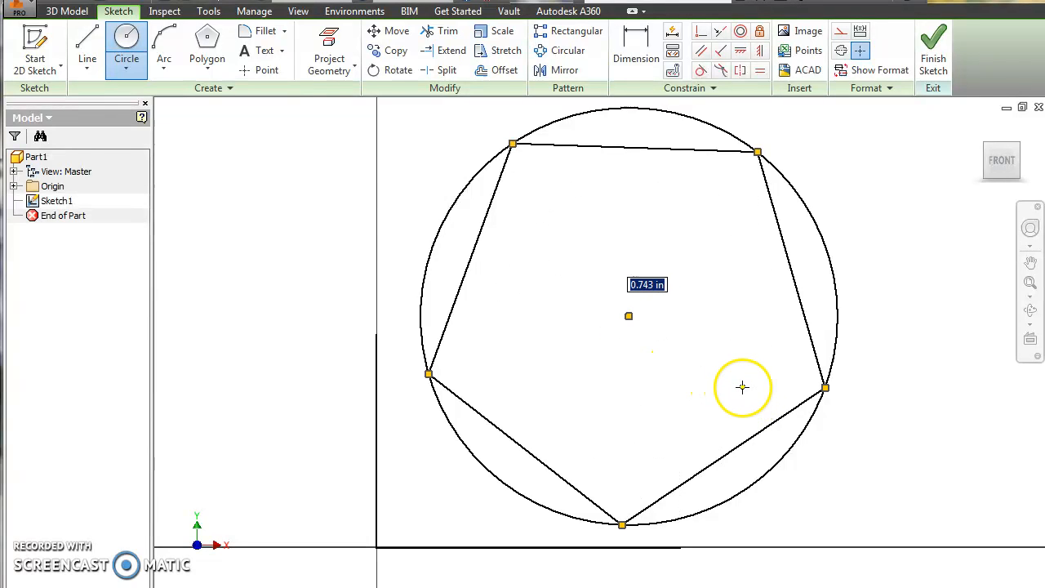
{"action": "key", "text": "Escape"}
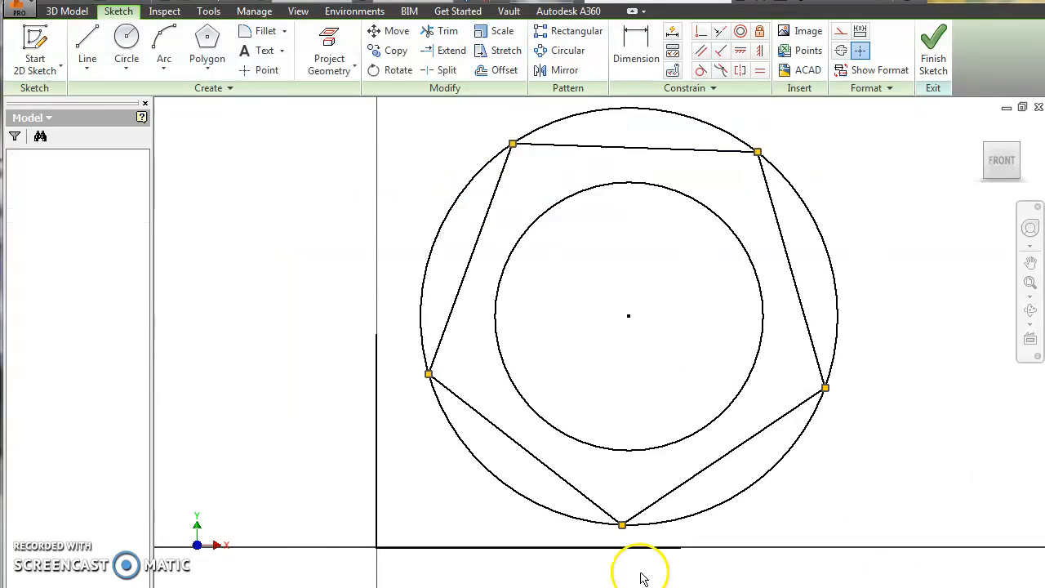
Apply a vertical constraint between the circle's centre point and the pentagon's bottom vertex
{"action": "left_click", "coordinate": [760, 52]}
{"action": "left_click", "coordinate": [629, 317]}
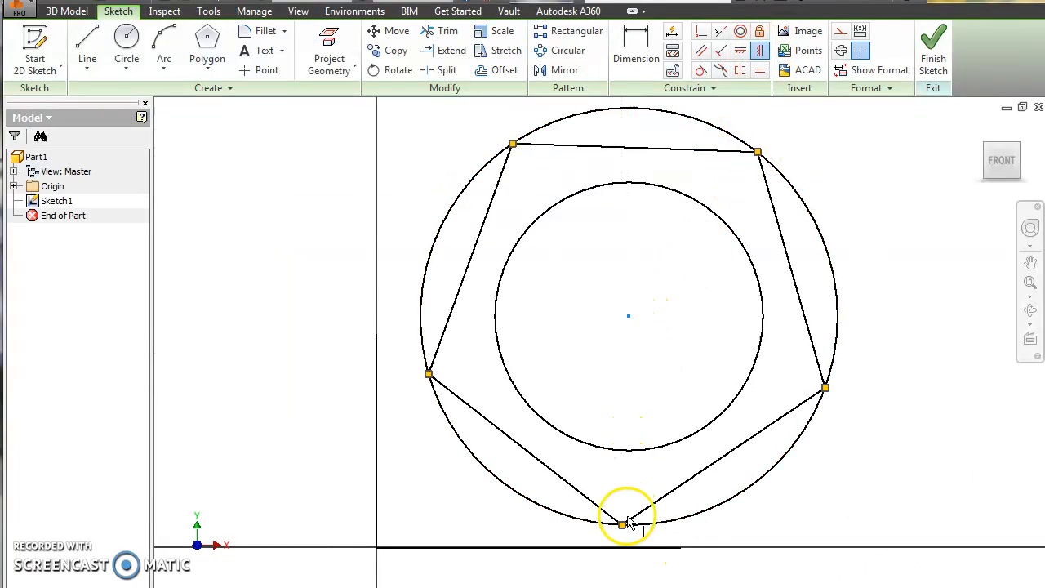
{"action": "left_click", "coordinate": [622, 524]}
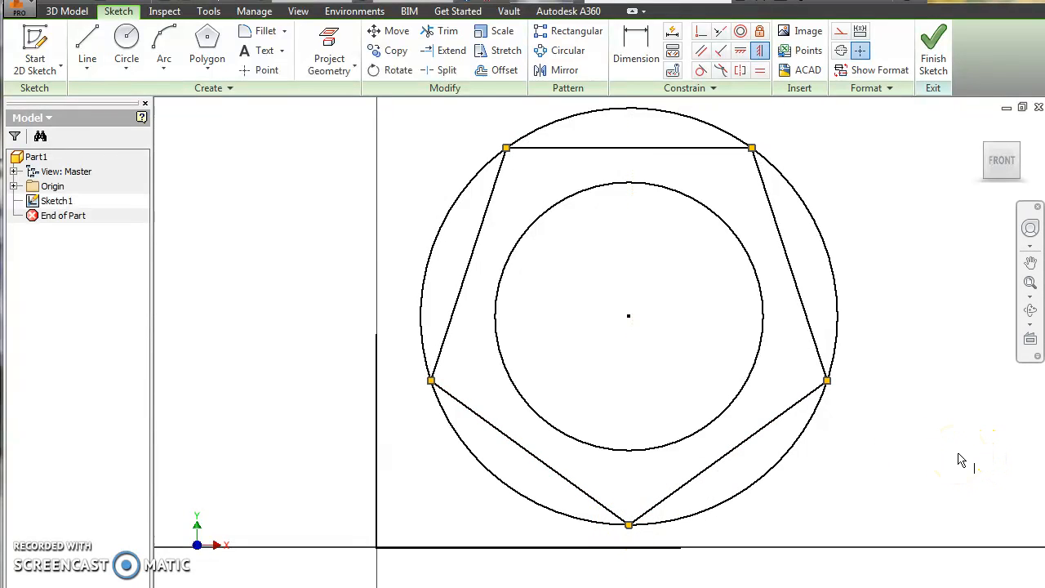
Draw lines from the upper-right vertex about 0.317 in straight down to the inner circle, out to the right vertex and back to the inner circle
{"action": "left_click", "coordinate": [91, 49]}
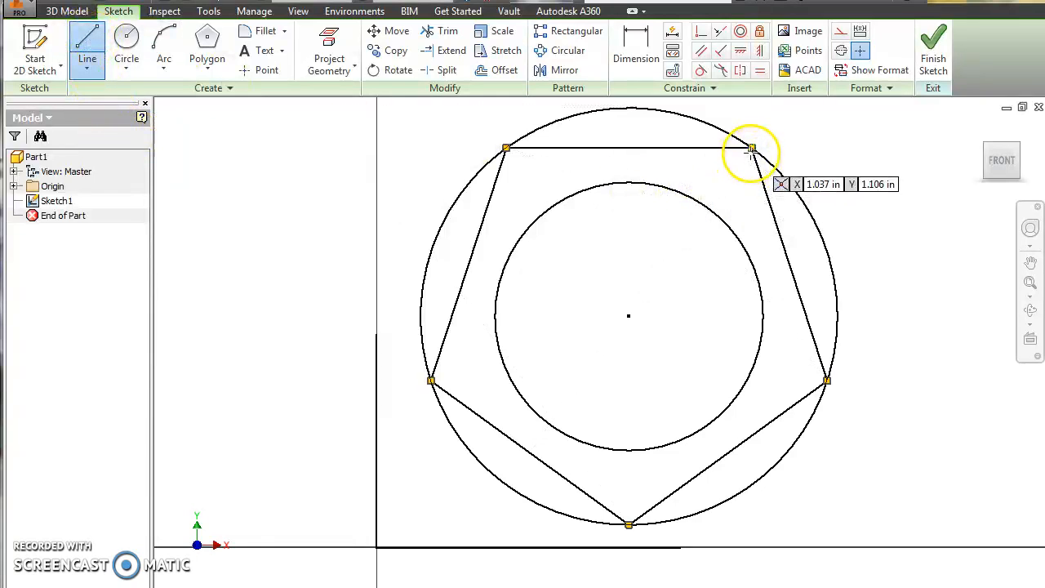
{"action": "left_click", "coordinate": [751, 149]}
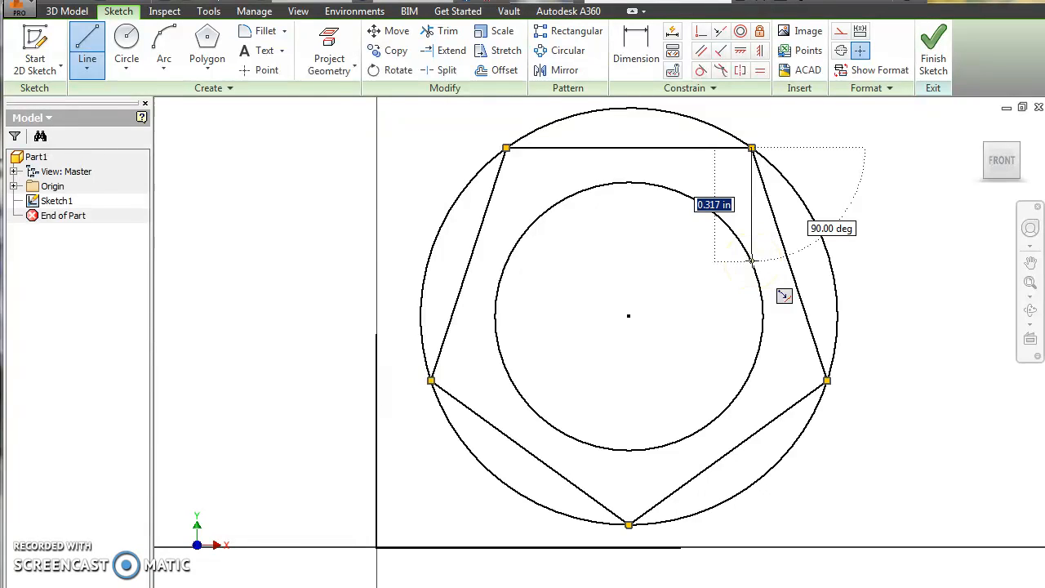
{"action": "double_click", "coordinate": [751, 261]}
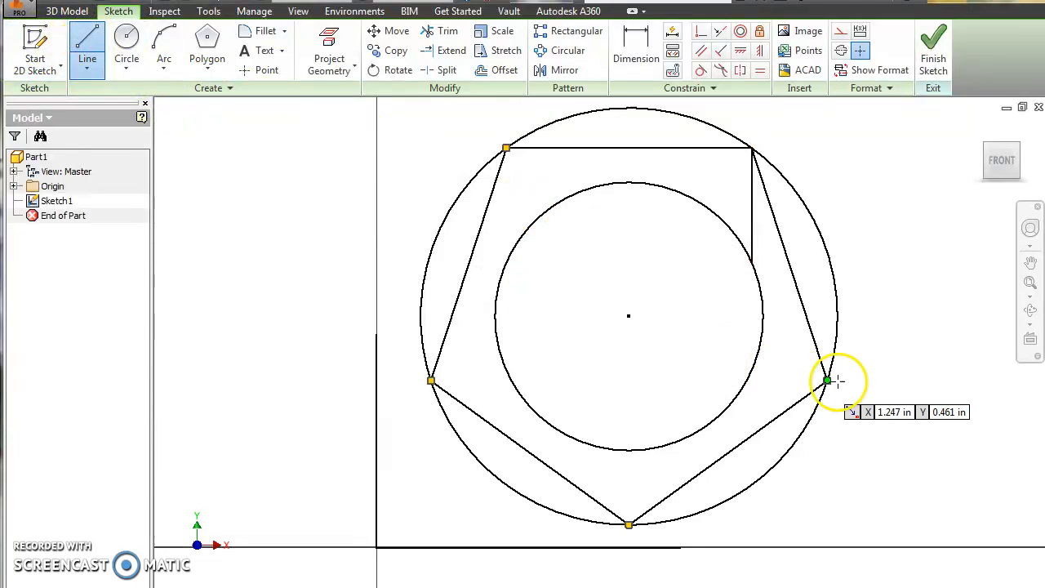
{"action": "left_click", "coordinate": [750, 262]}
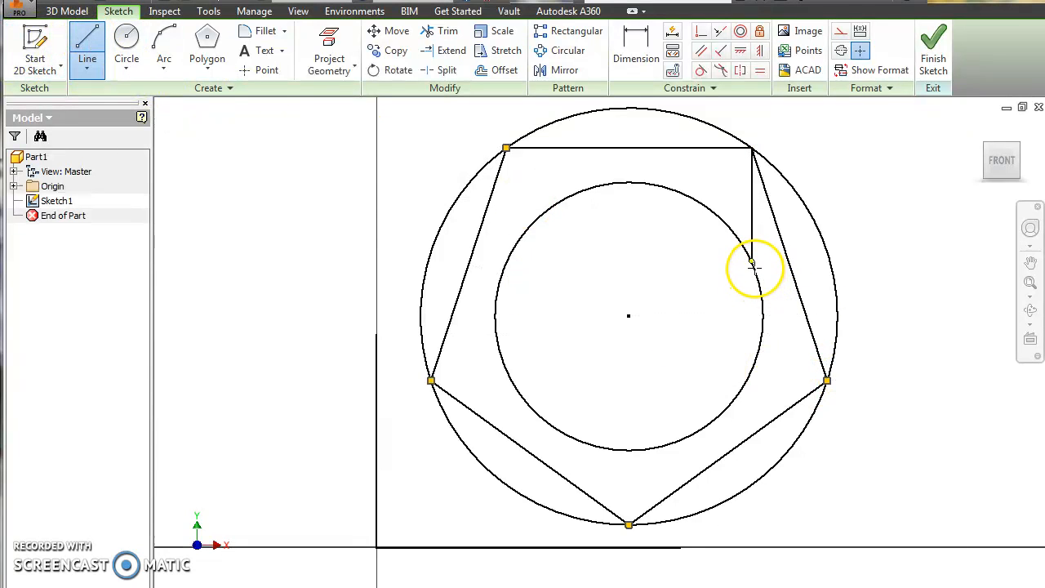
{"action": "double_click", "coordinate": [827, 381]}
{"action": "left_click", "coordinate": [826, 380]}
{"action": "double_click", "coordinate": [717, 416]}
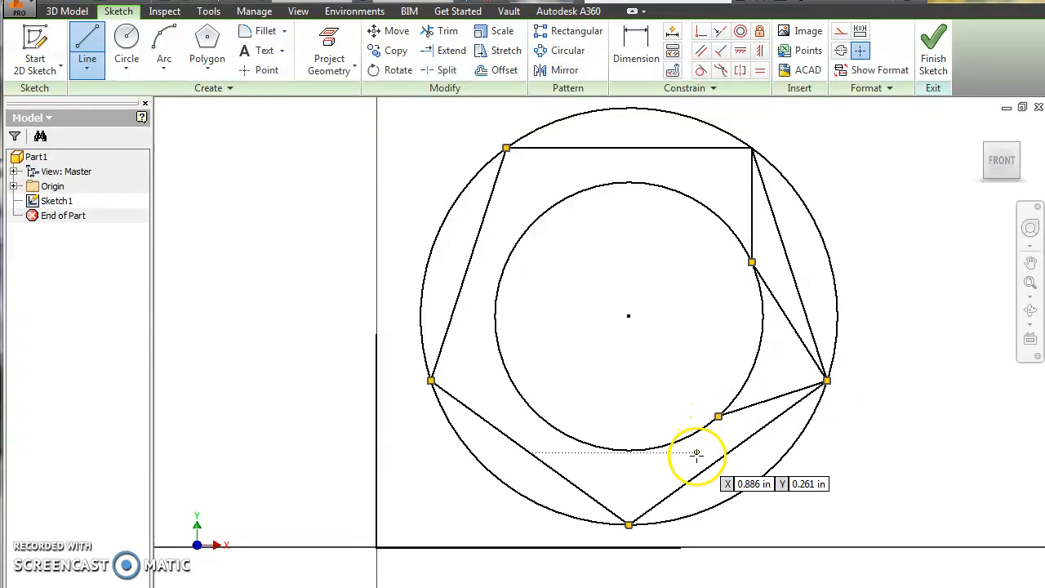
Continue the star outline from the lower-right inner point to the bottom vertex, back to the inner circle and out to the left vertex
{"action": "left_click", "coordinate": [718, 416]}
{"action": "double_click", "coordinate": [628, 523]}
{"action": "left_click", "coordinate": [629, 523]}
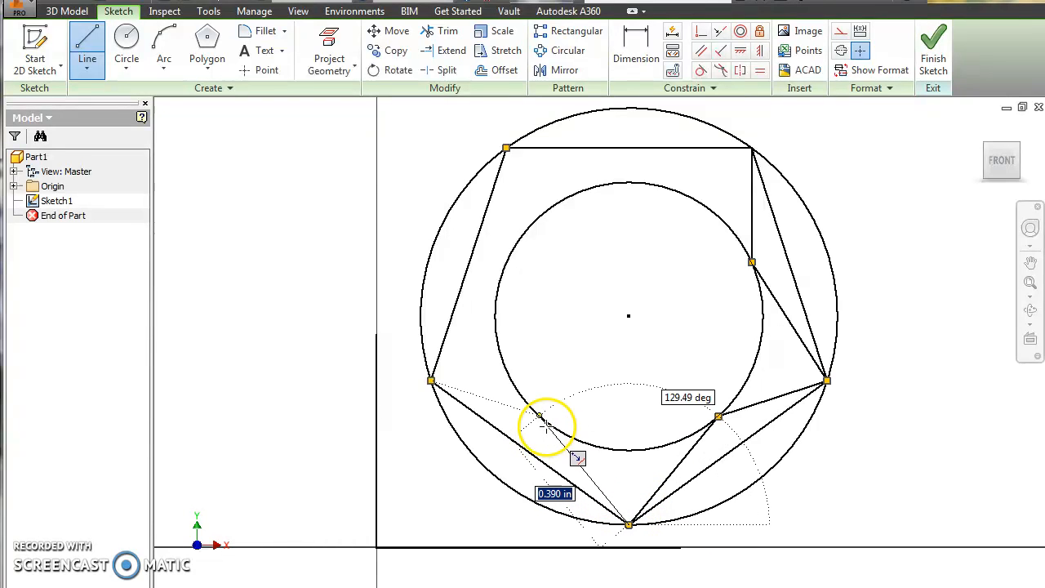
{"action": "left_click", "coordinate": [539, 417]}
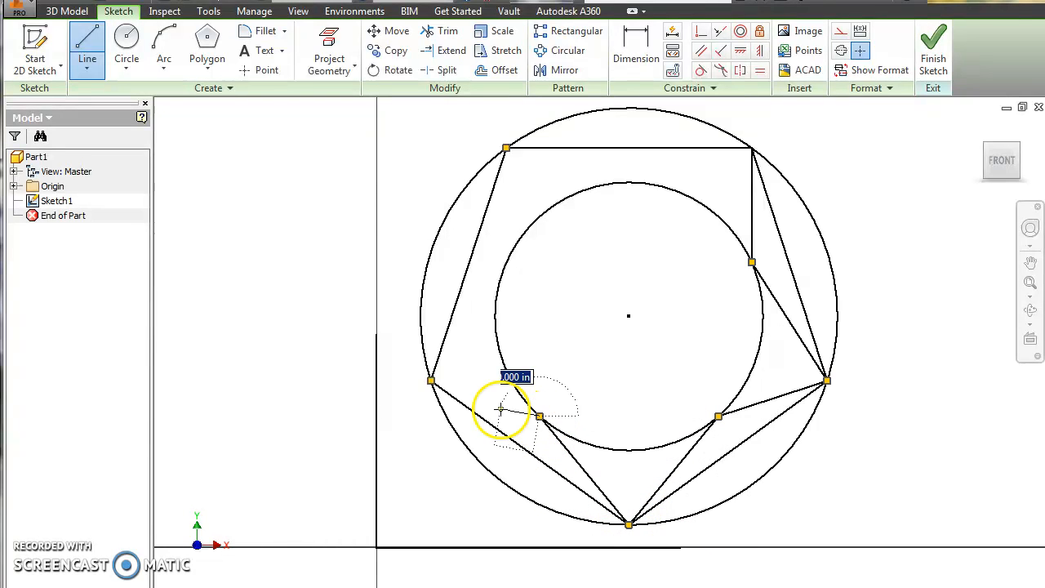
{"action": "left_click", "coordinate": [431, 381]}
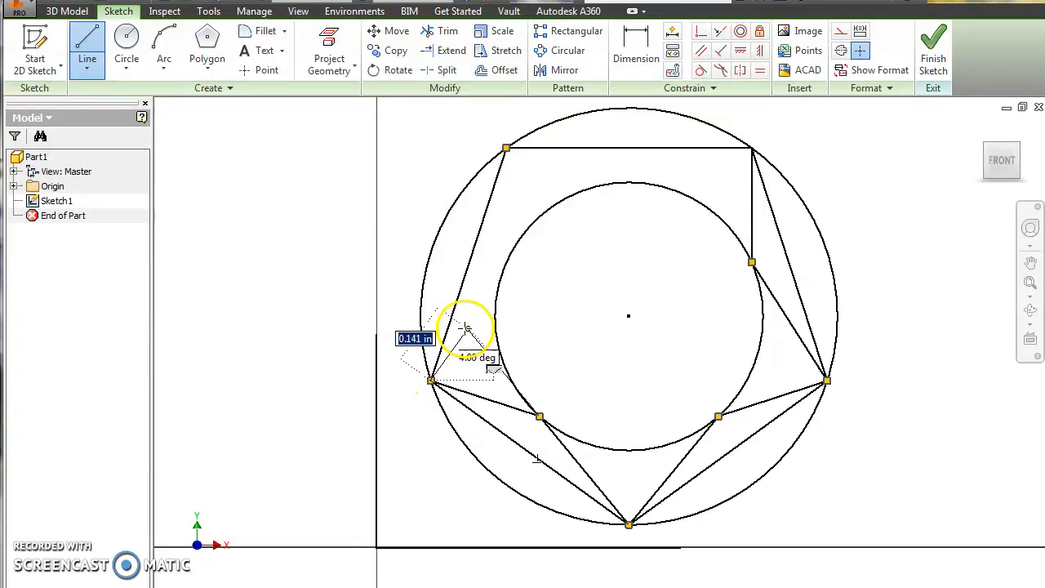
Close the star with lines from the left vertex via the inner circle to the upper-left vertex, the inner circle's top and the upper-right vertex
{"action": "left_click", "coordinate": [497, 288]}
{"action": "left_click", "coordinate": [506, 147]}
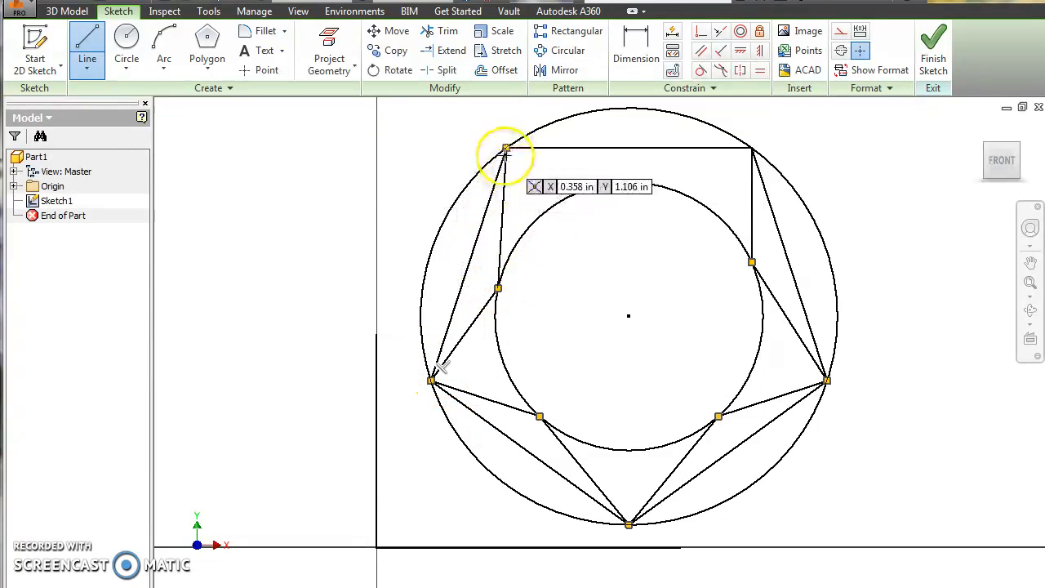
{"action": "left_click", "coordinate": [628, 181]}
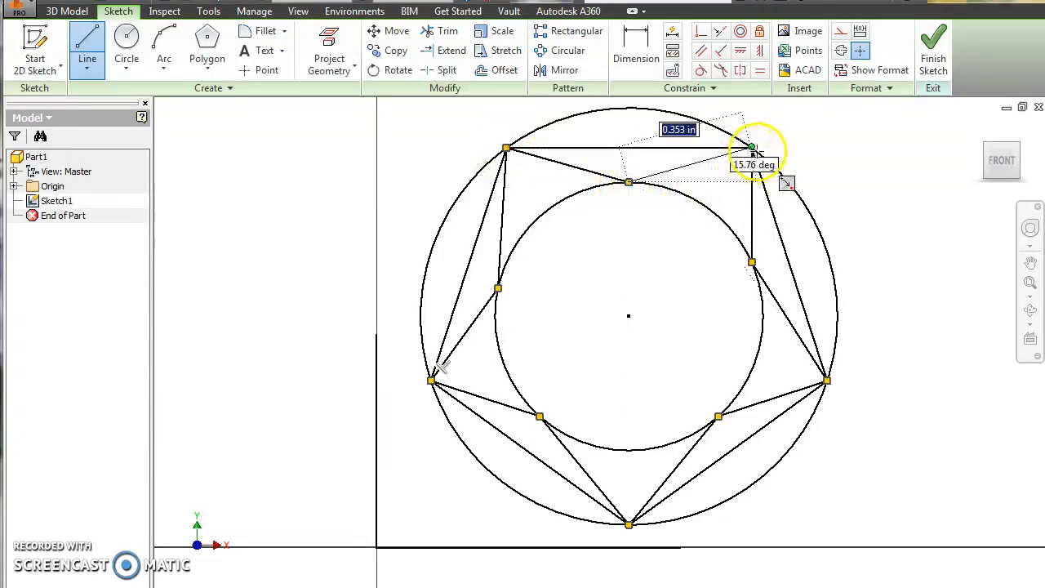
{"action": "left_click", "coordinate": [751, 148]}
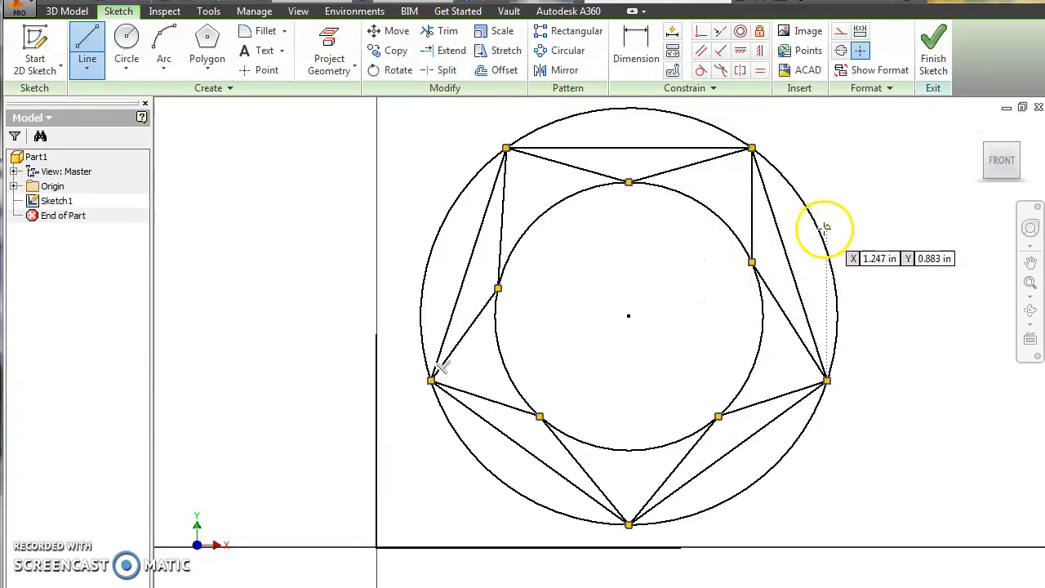
{"action": "key", "text": "Escape"}
Test how freely the star sketch moves by shifting the outer circle, the upper-right vertex and the centre point slightly
{"action": "key", "text": "d"}
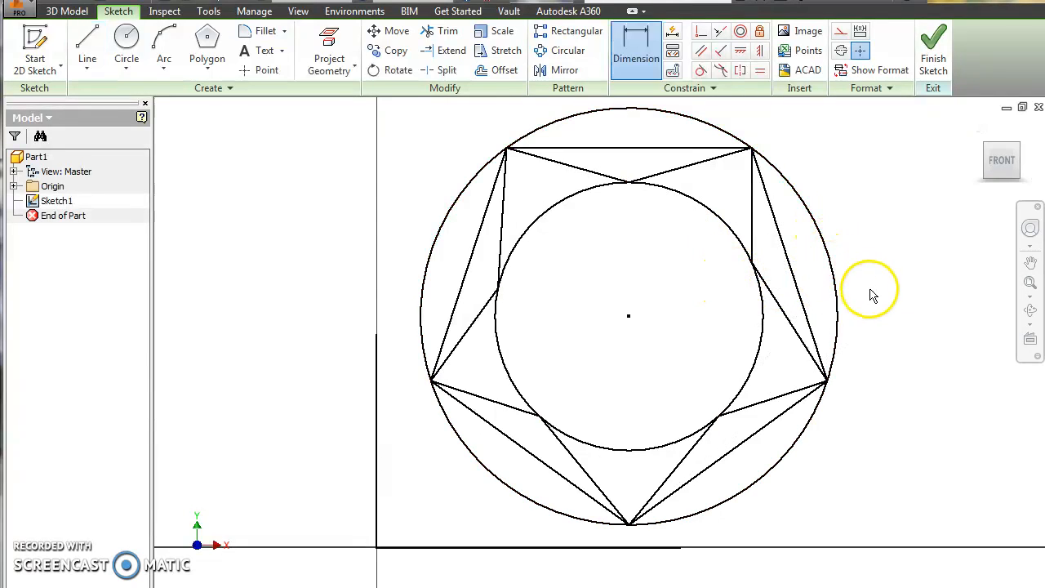
{"action": "key", "text": "Escape"}
{"action": "mouse_move", "coordinate": [821, 240]}
{"action": "left_mouse_down"}
{"action": "mouse_move", "coordinate": [788, 270]}
{"action": "mouse_move", "coordinate": [833, 257]}
{"action": "mouse_move", "coordinate": [844, 240]}
{"action": "left_mouse_up"}
{"action": "mouse_move", "coordinate": [761, 150]}
{"action": "left_mouse_down"}
{"action": "mouse_move", "coordinate": [748, 184]}
{"action": "mouse_move", "coordinate": [758, 158]}
{"action": "left_mouse_up"}
{"action": "key", "text": "Escape"}
{"action": "mouse_move", "coordinate": [637, 316]}
{"action": "left_mouse_down"}
{"action": "mouse_move", "coordinate": [658, 310]}
{"action": "mouse_move", "coordinate": [631, 316]}
{"action": "left_mouse_up"}
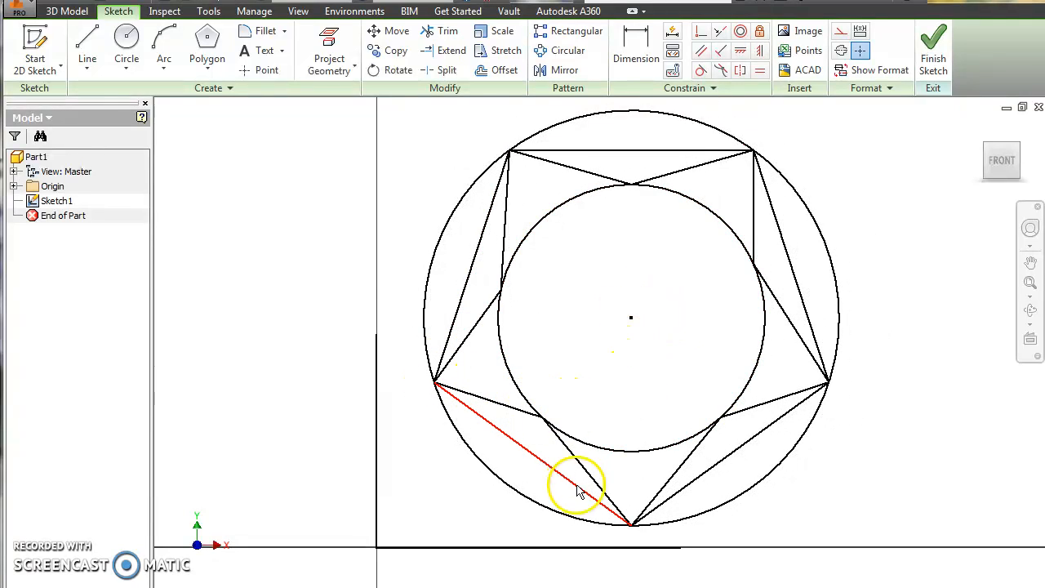
Consult the T9 Passenger Base sketch and dimension the new star's bottom point .05 in above the horizontal line
{"action": "left_click", "coordinate": [555, 586]}
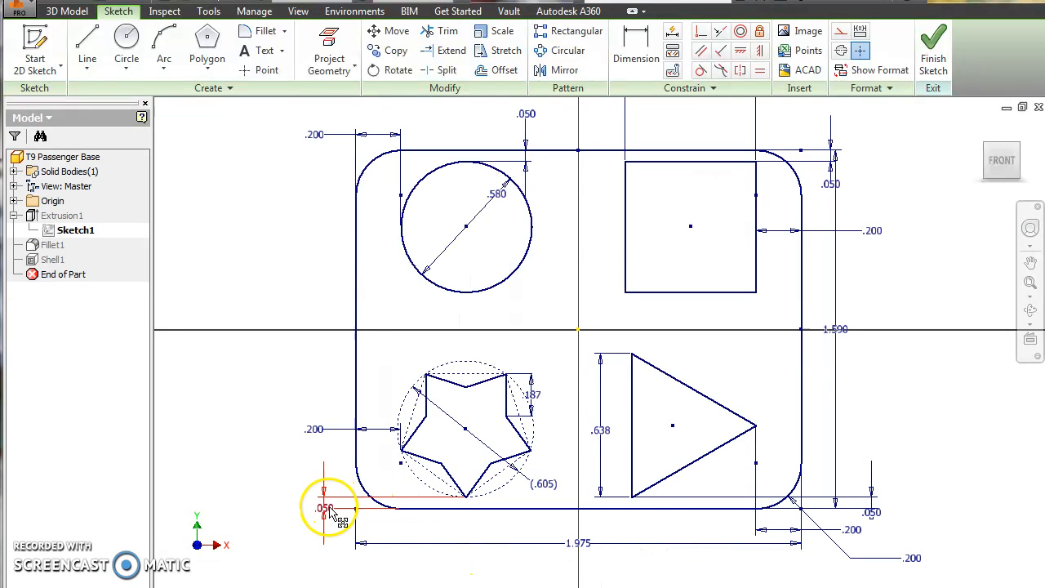
{"action": "left_click_drag", "start_coordinate": [341, 516], "coordinate": [326, 494]}
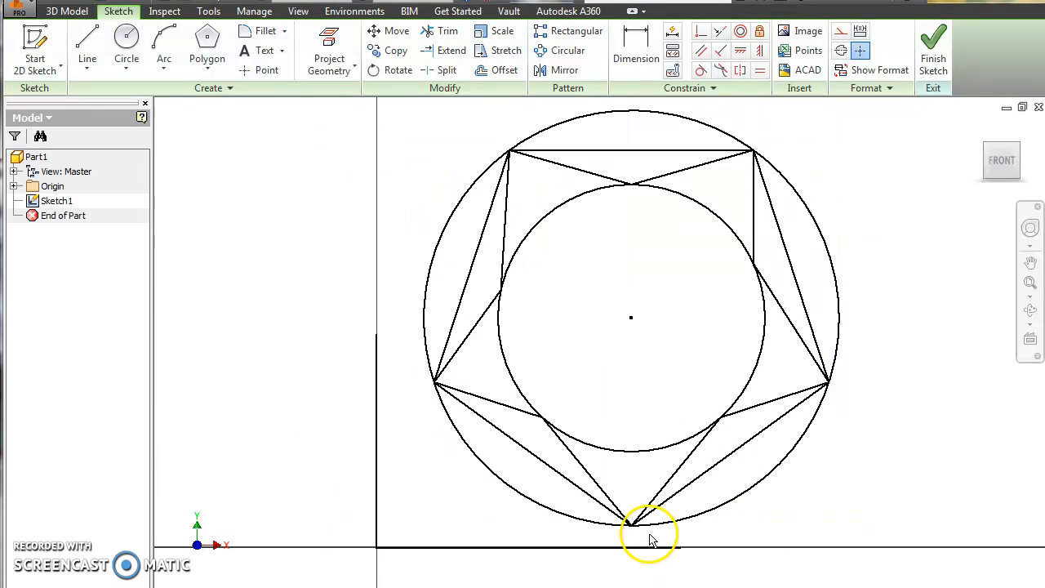
{"action": "key", "text": "d"}
{"action": "left_click", "coordinate": [622, 547]}
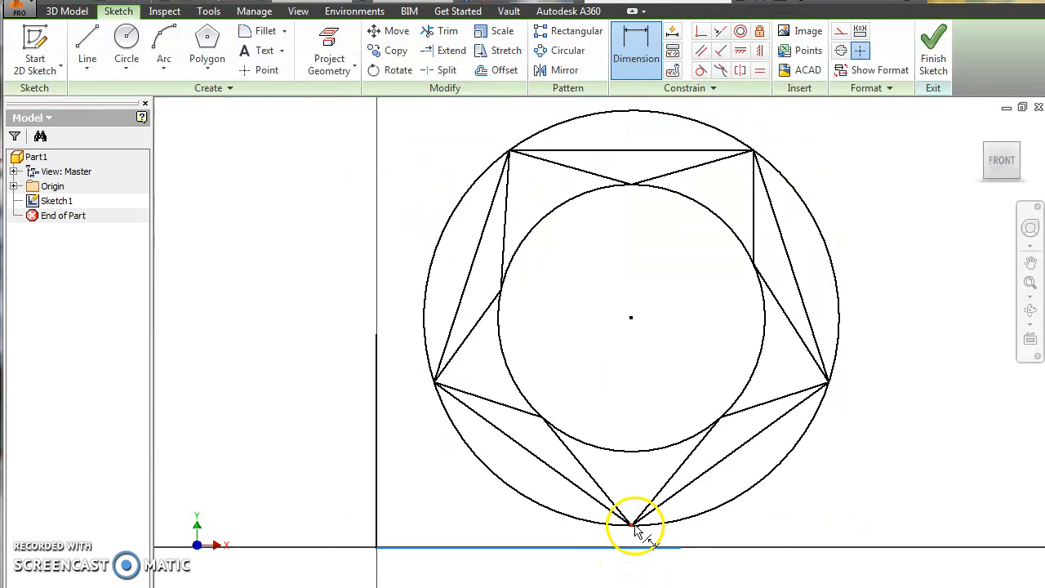
{"action": "left_click", "coordinate": [632, 525]}
{"action": "left_click", "coordinate": [768, 537]}
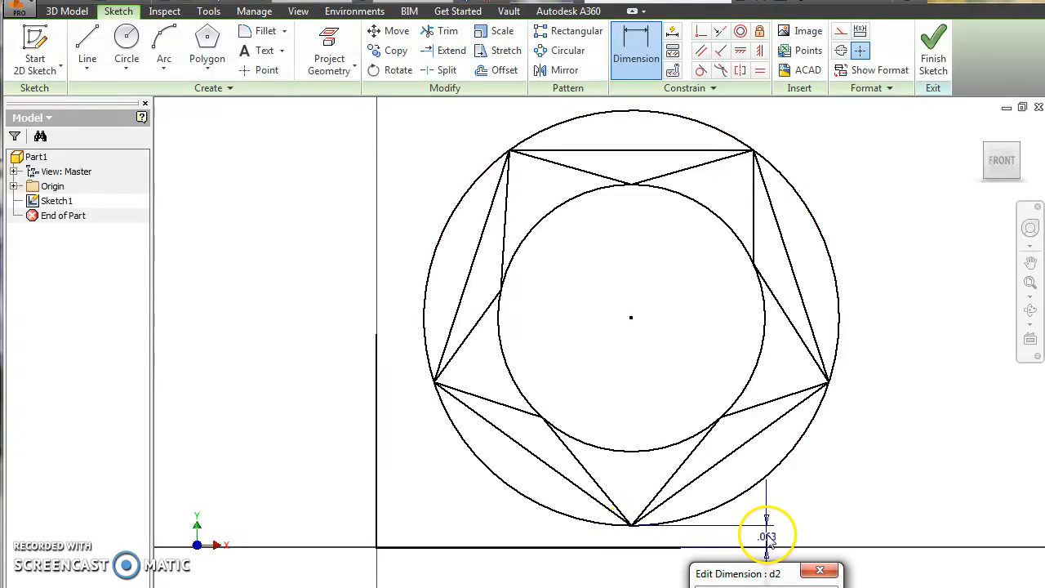
{"action": "type", "text": ".05"}
{"action": "key", "text": "Return"}
Dimension the star's left point .2 in from the vertical line
{"action": "left_click", "coordinate": [378, 445]}
{"action": "left_click", "coordinate": [437, 381]}
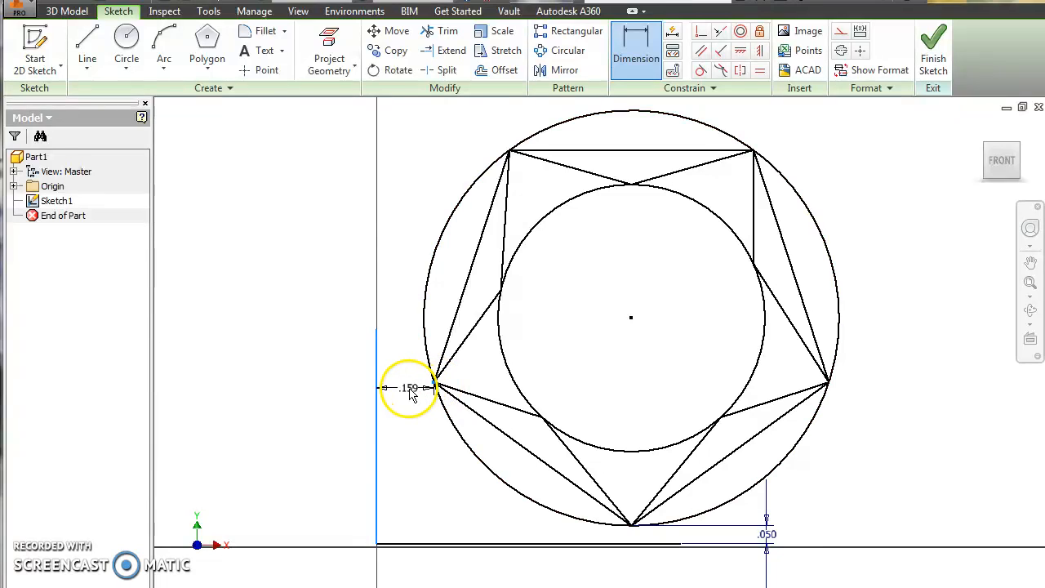
{"action": "left_click", "coordinate": [406, 391]}
{"action": "type", "text": ".2"}
{"action": "key", "text": "Return"}
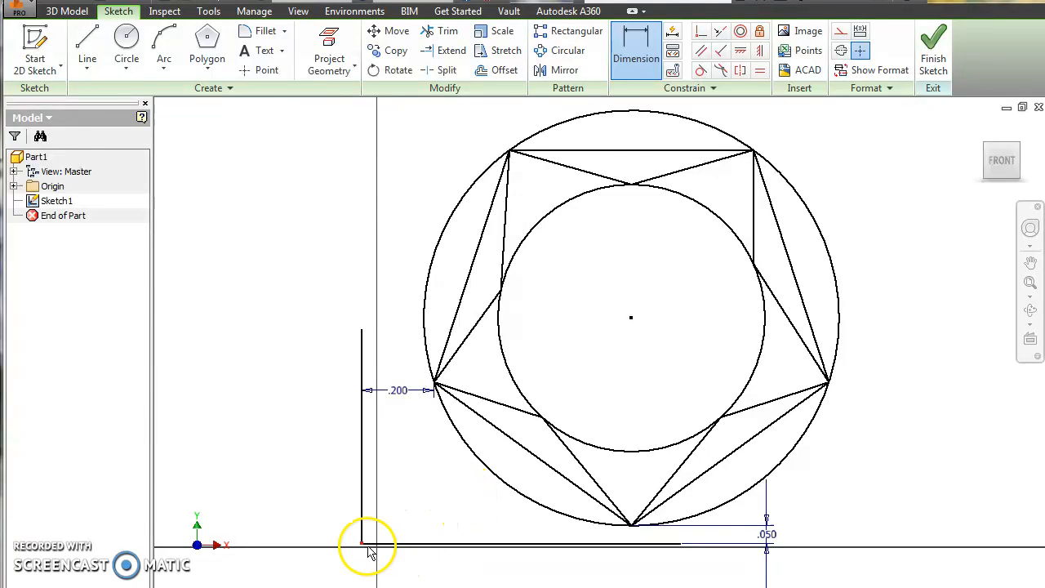
Test moving the outer circle and place the corner of the two reference lines on the origin
{"action": "key", "text": "Escape"}
{"action": "mouse_move", "coordinate": [363, 550]}
{"action": "left_mouse_down"}
{"action": "mouse_move", "coordinate": [401, 550]}
{"action": "mouse_move", "coordinate": [378, 547]}
{"action": "left_mouse_up"}
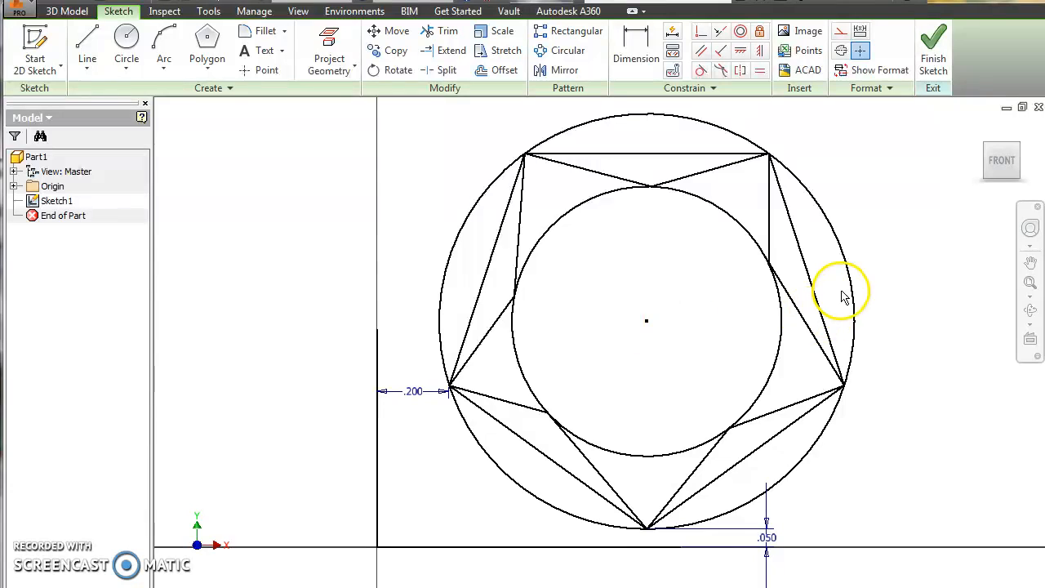
{"action": "mouse_move", "coordinate": [847, 295]}
{"action": "left_mouse_down"}
{"action": "mouse_move", "coordinate": [915, 284]}
{"action": "mouse_move", "coordinate": [821, 318]}
{"action": "left_mouse_up"}
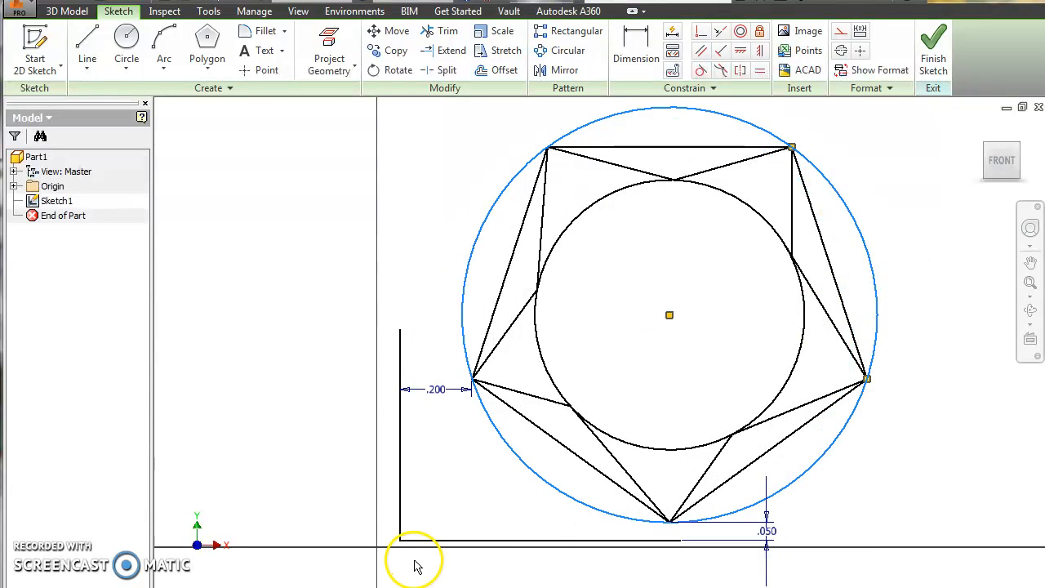
{"action": "left_click_drag", "start_coordinate": [400, 540], "coordinate": [377, 547]}
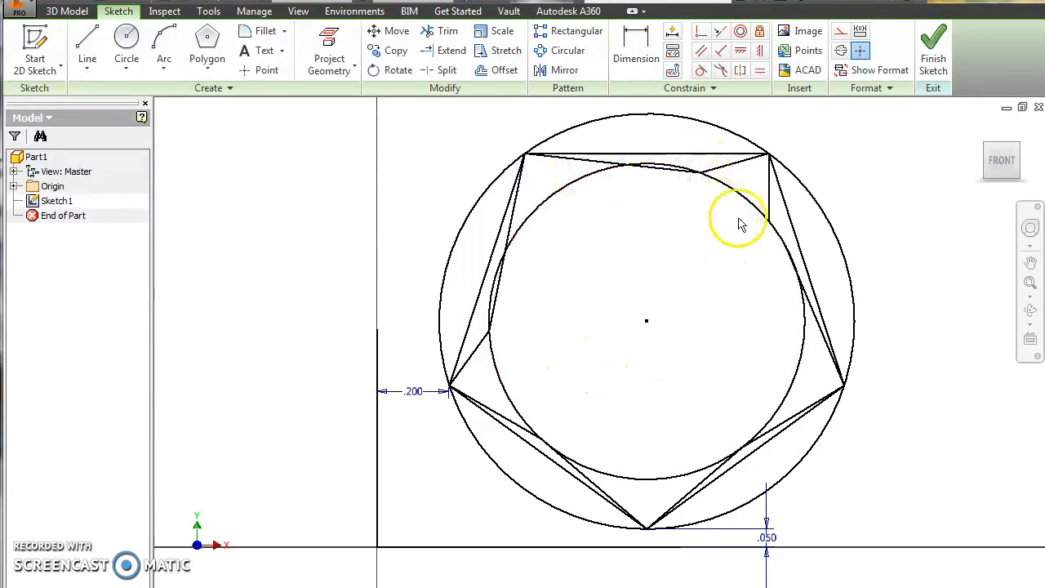
Dimension the vertical edge of the star's upper-right point to .187 in
{"action": "key", "text": "d"}
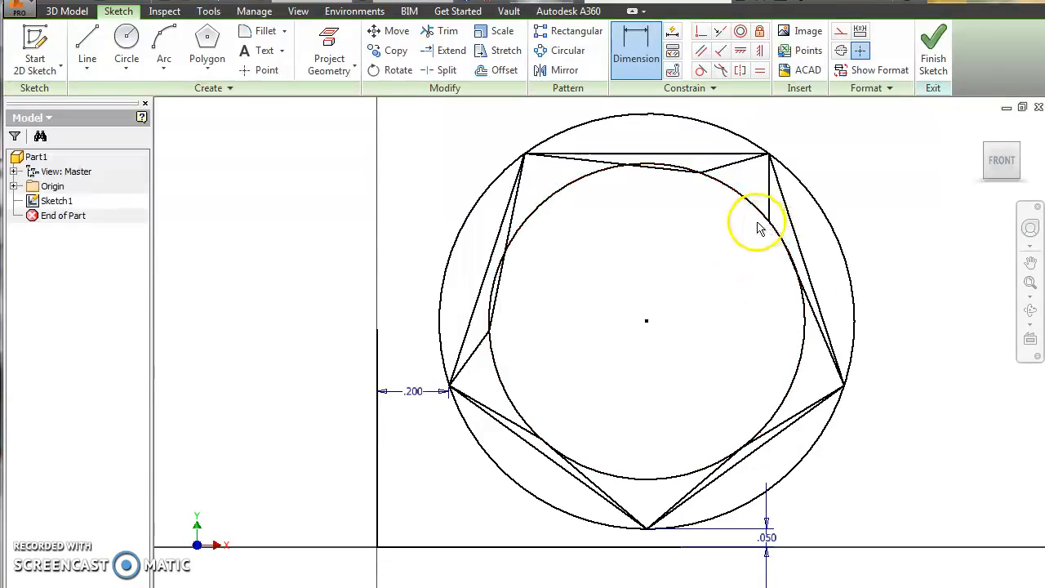
{"action": "left_click", "coordinate": [769, 200]}
{"action": "left_click", "coordinate": [864, 196]}
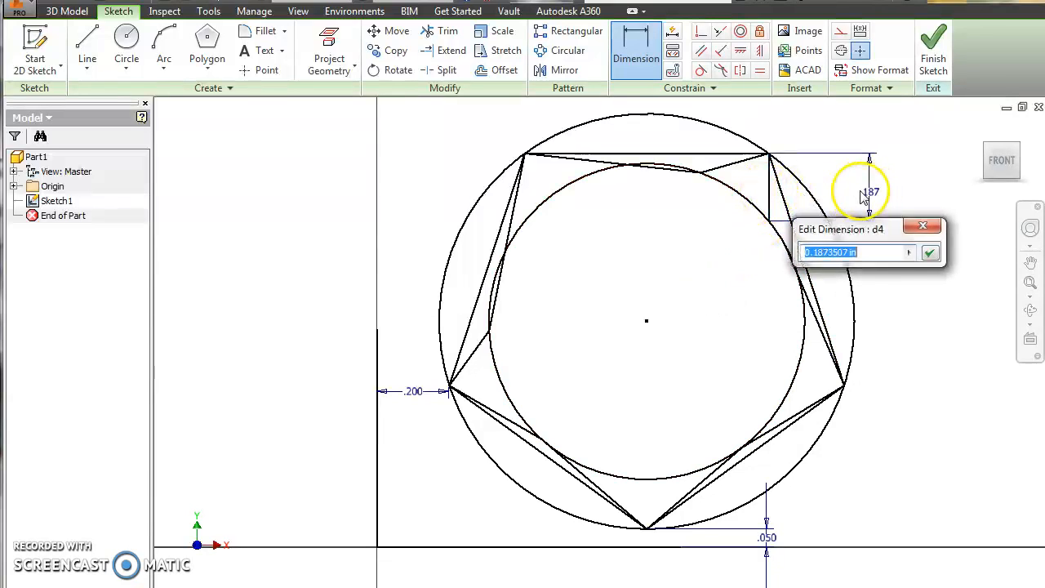
{"action": "type", "text": ".1"}
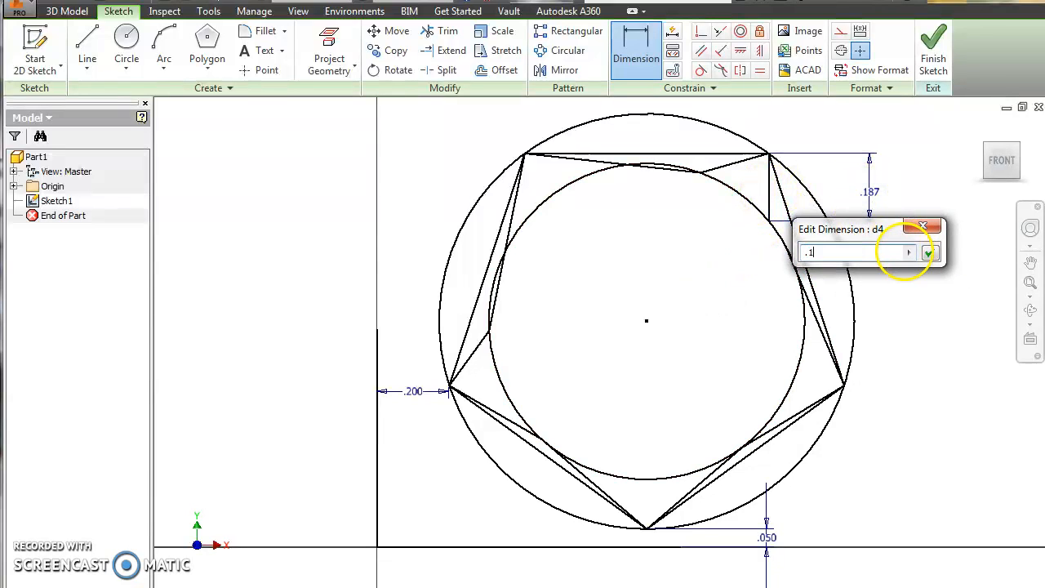
{"action": "type", "text": "87"}
{"action": "key", "text": "Return"}
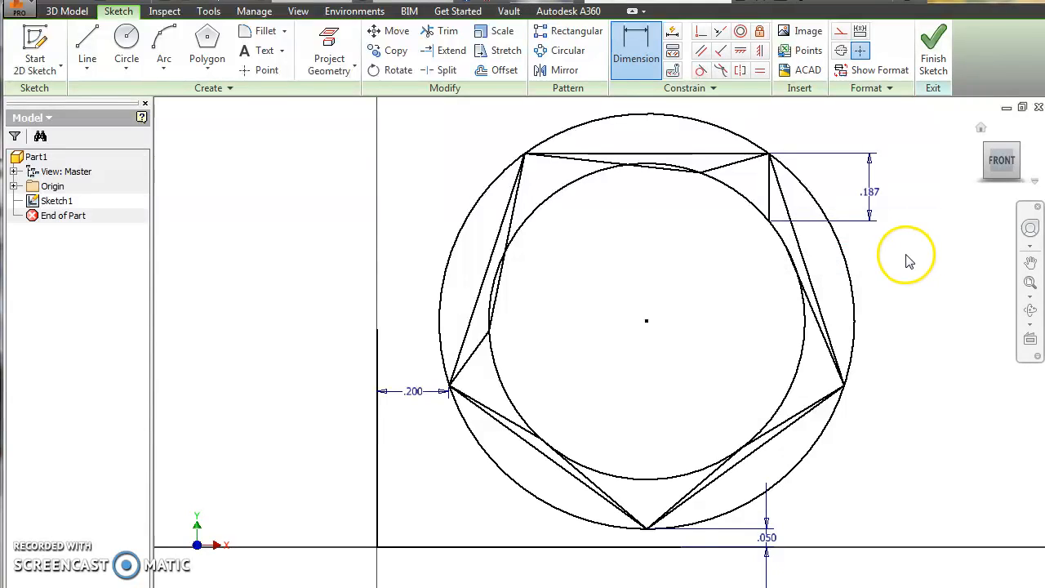
{"action": "key", "text": "Escape"}
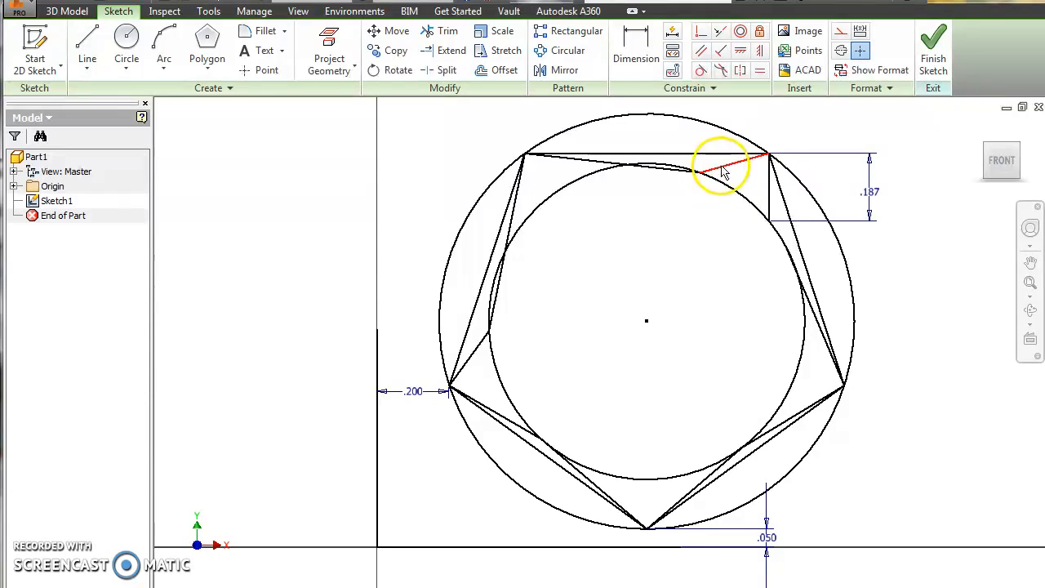
Apply Equal constraints between the edges of the star's upper-right and upper-left points
{"action": "left_click", "coordinate": [762, 73]}
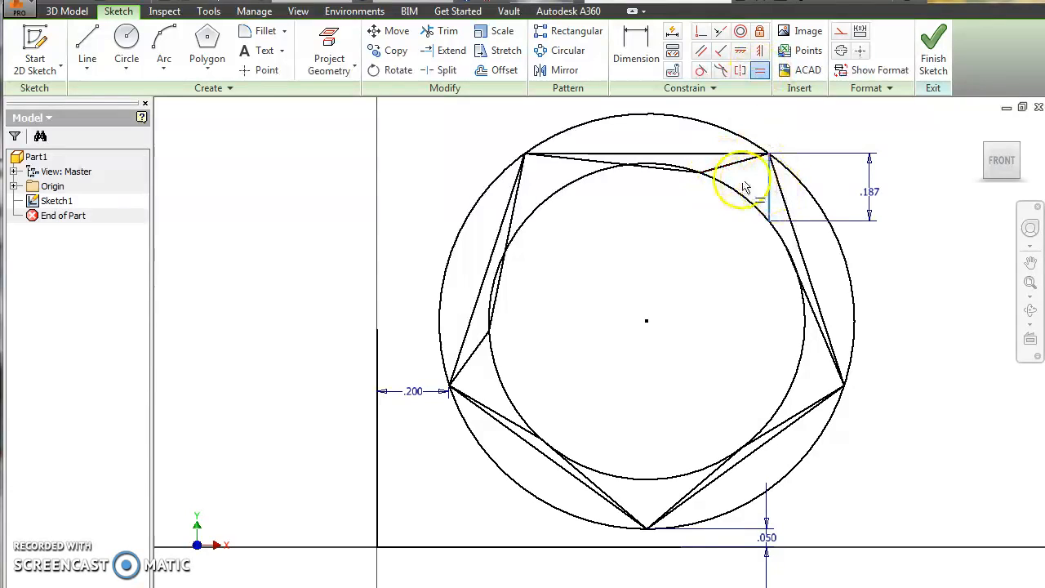
{"action": "left_click", "coordinate": [733, 171]}
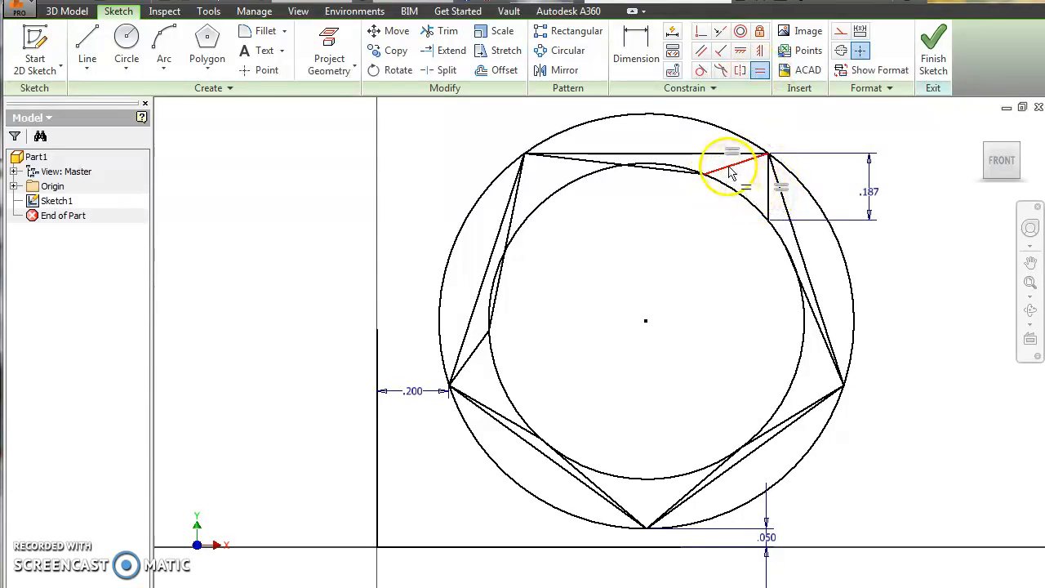
{"action": "left_click", "coordinate": [595, 167]}
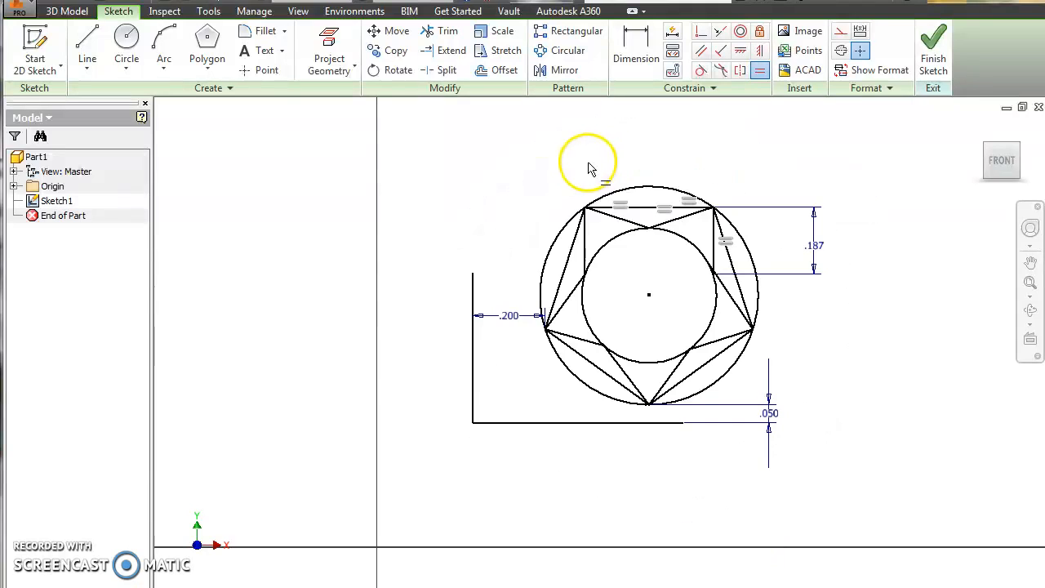
{"action": "left_click", "coordinate": [589, 248]}
{"action": "left_click", "coordinate": [362, 133]}
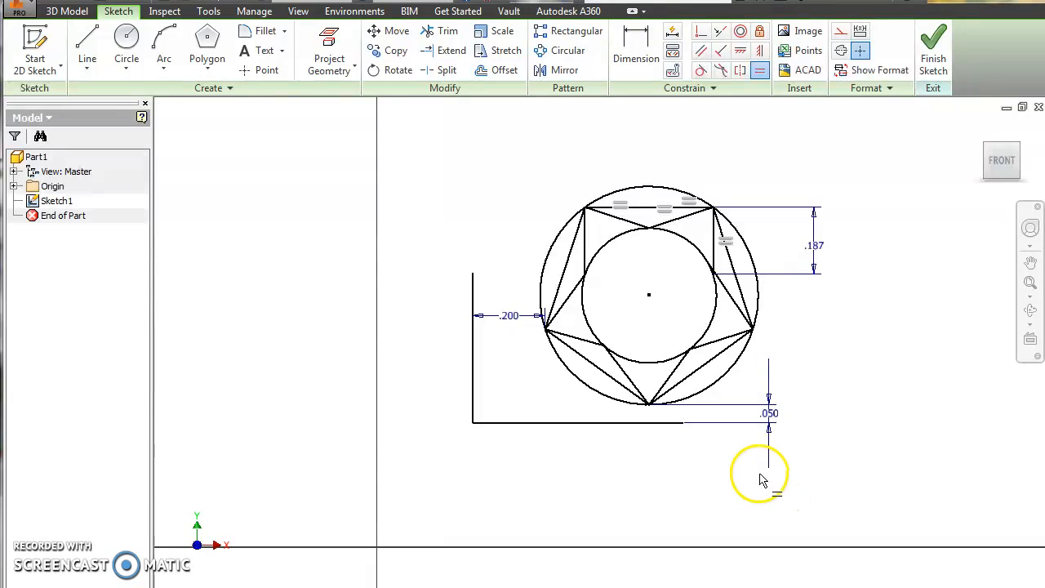
Apply Equal constraints to the star's right-hand edges, continuing around its lower-right point towards the bottom point
{"action": "left_click", "coordinate": [729, 298]}
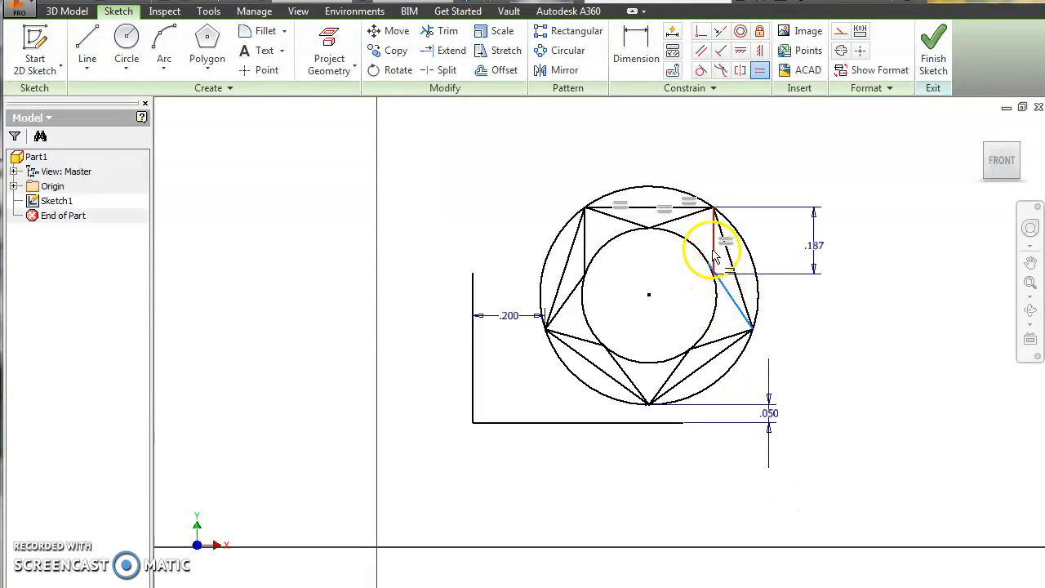
{"action": "left_click", "coordinate": [715, 254]}
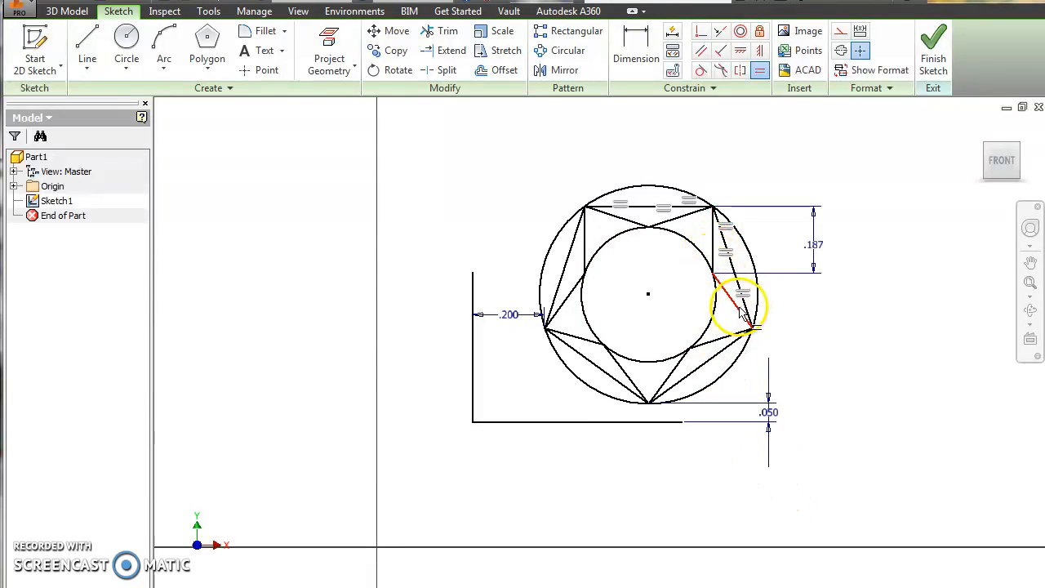
{"action": "left_click", "coordinate": [707, 344]}
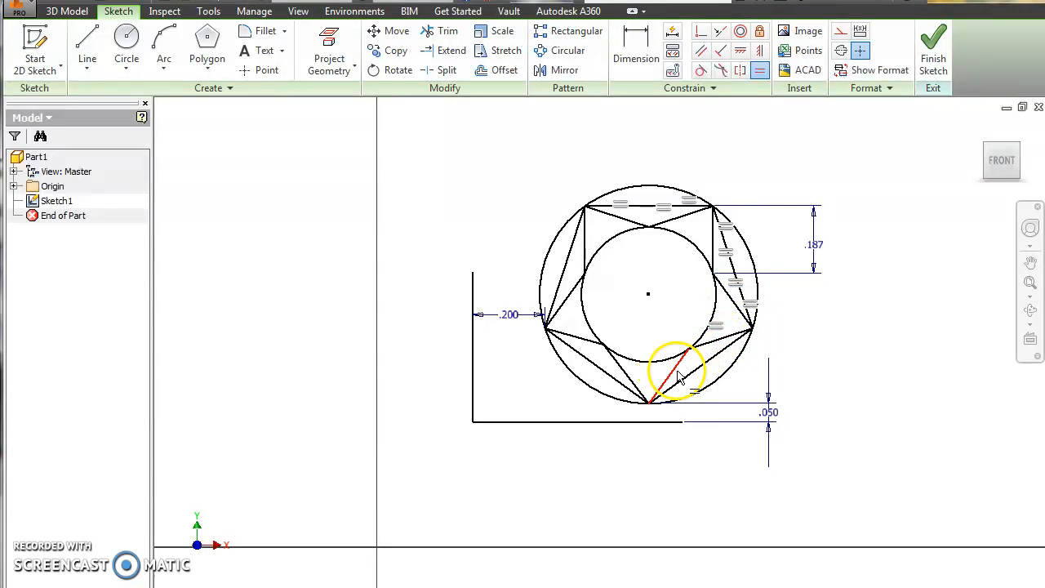
{"action": "left_click", "coordinate": [707, 343]}
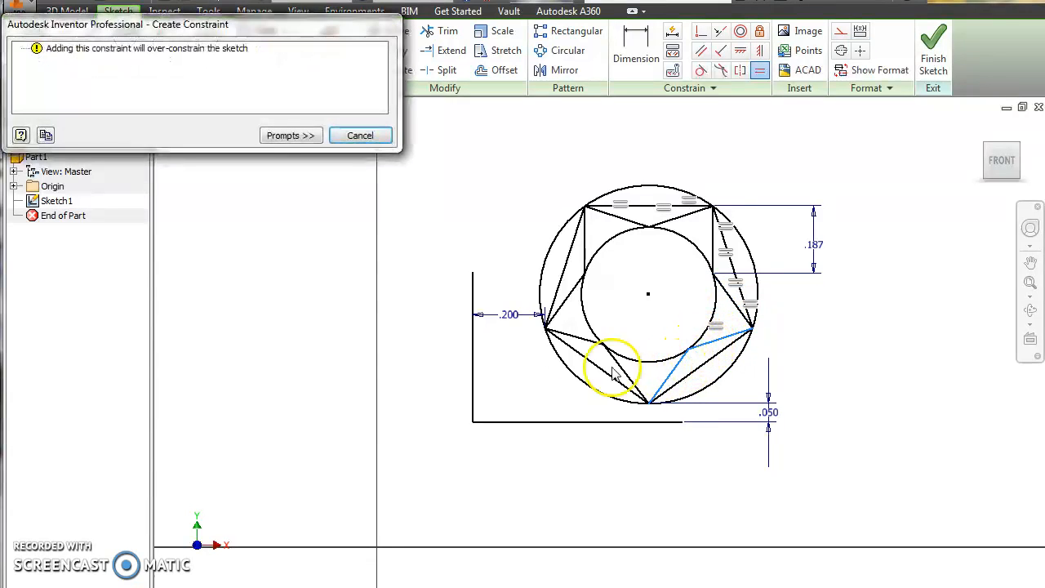
{"action": "left_click", "coordinate": [360, 137]}
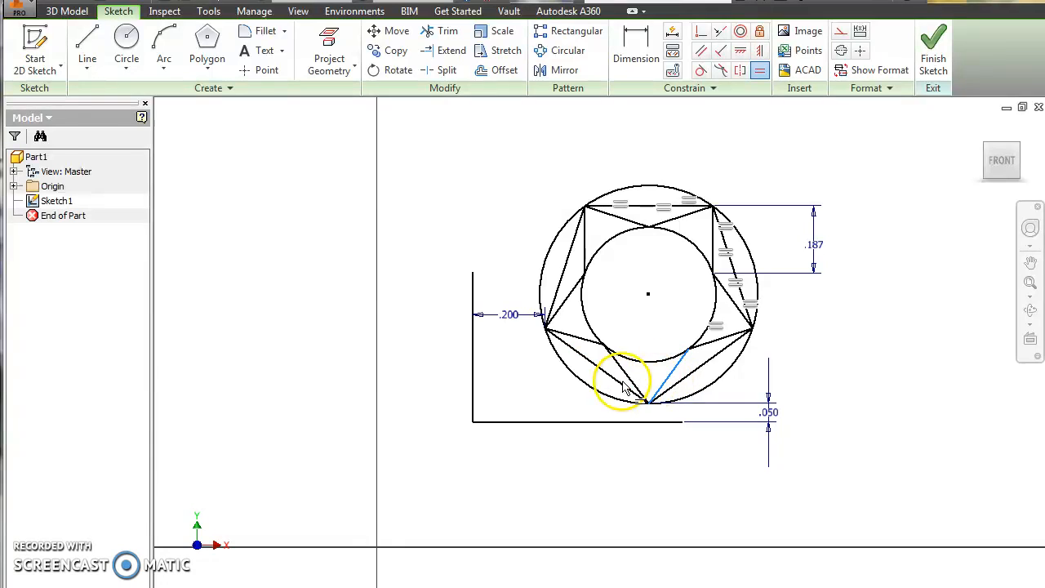
Apply Equal constraints to the star's remaining edges along the lower-left and left side
{"action": "left_click", "coordinate": [624, 380]}
{"action": "left_click", "coordinate": [584, 341]}
{"action": "left_click", "coordinate": [569, 305]}
{"action": "left_click", "coordinate": [362, 138]}
{"action": "left_click", "coordinate": [569, 305]}
{"action": "left_click", "coordinate": [584, 237]}
{"action": "left_click", "coordinate": [357, 137]}
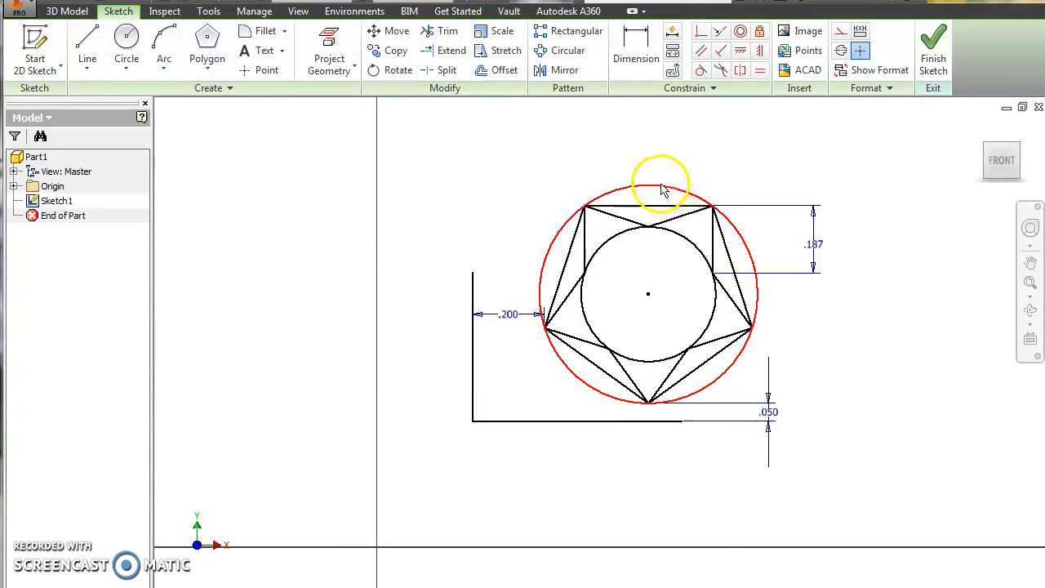
Convert the outer circle to construction geometry
{"action": "right_click", "coordinate": [659, 190]}
{"action": "left_click", "coordinate": [742, 182]}
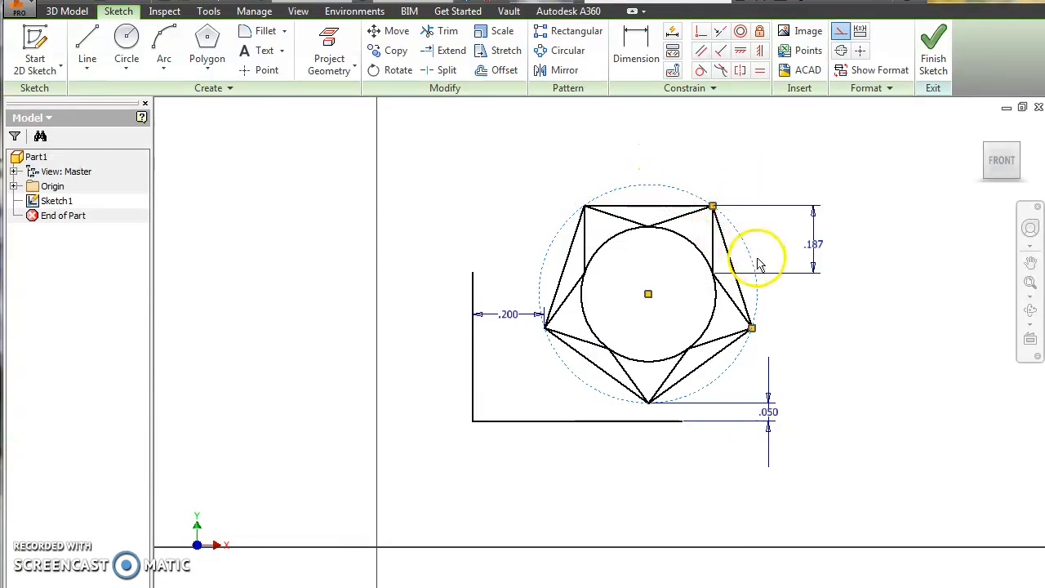
{"action": "right_click", "coordinate": [666, 210]}
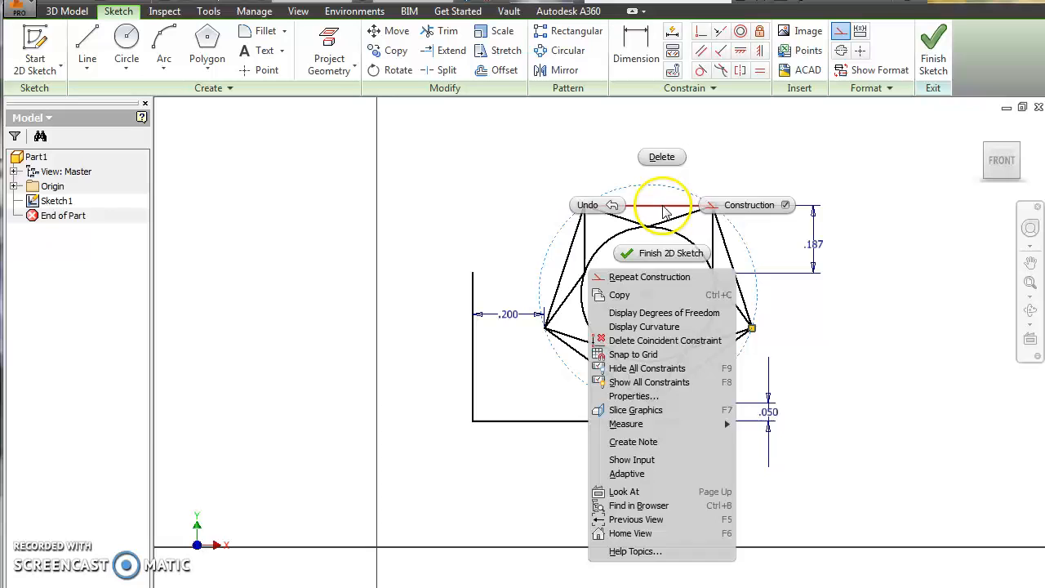
{"action": "left_click", "coordinate": [751, 203]}
{"action": "right_click", "coordinate": [725, 255]}
{"action": "left_click", "coordinate": [800, 248]}
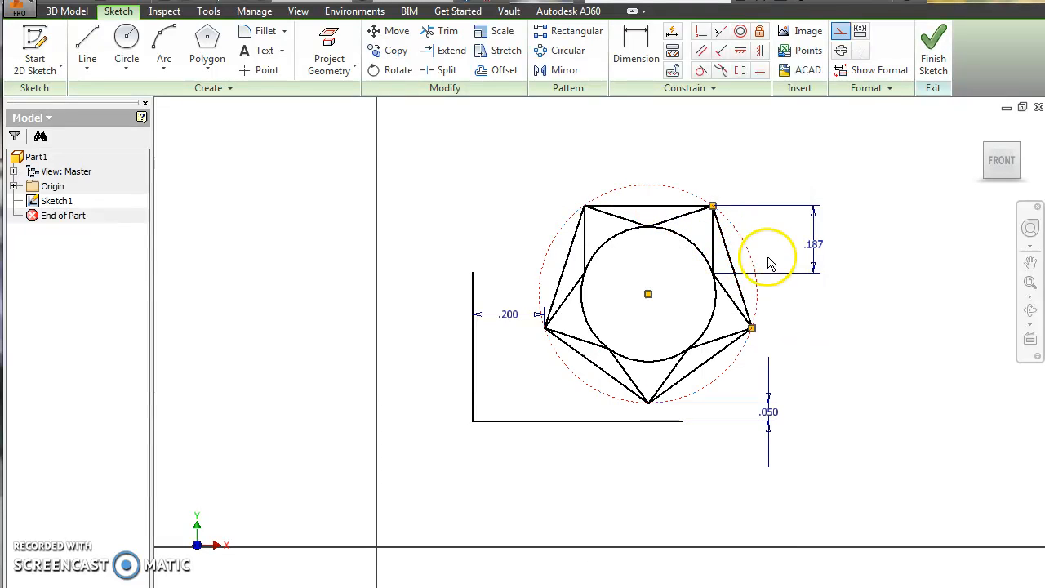
{"action": "right_click", "coordinate": [661, 212]}
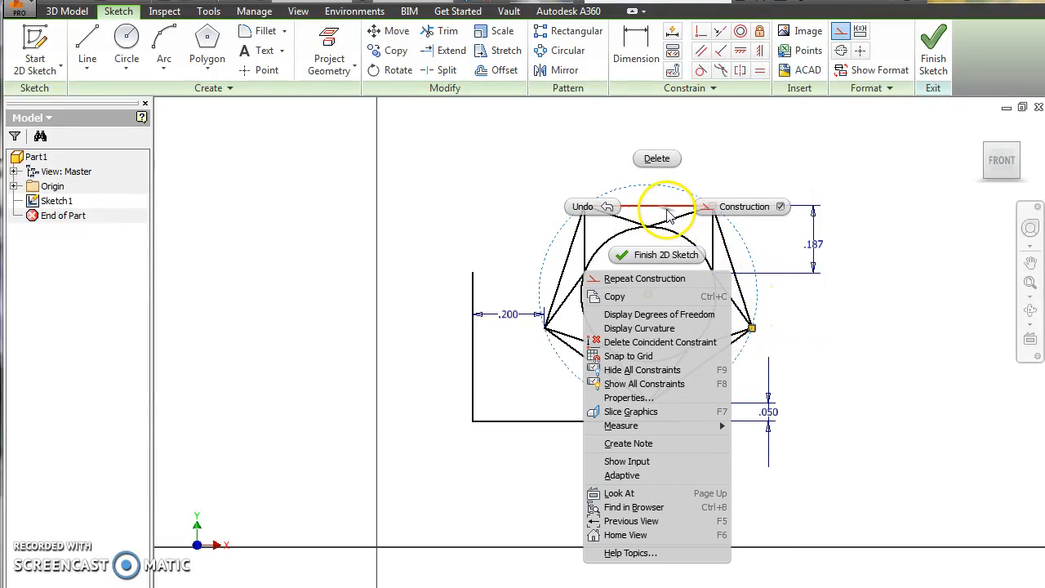
{"action": "left_click", "coordinate": [742, 206]}
{"action": "left_click", "coordinate": [655, 170]}
{"action": "right_click", "coordinate": [658, 192]}
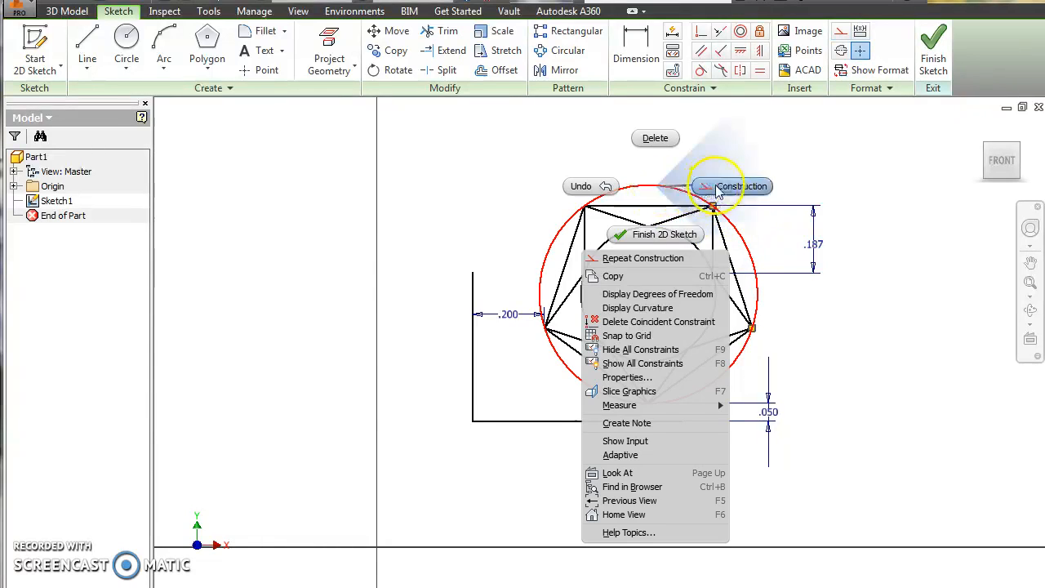
{"action": "left_click", "coordinate": [742, 184]}
Convert the pentagon's top, right, lower-right and upper-left edges to construction geometry
{"action": "right_click", "coordinate": [645, 212]}
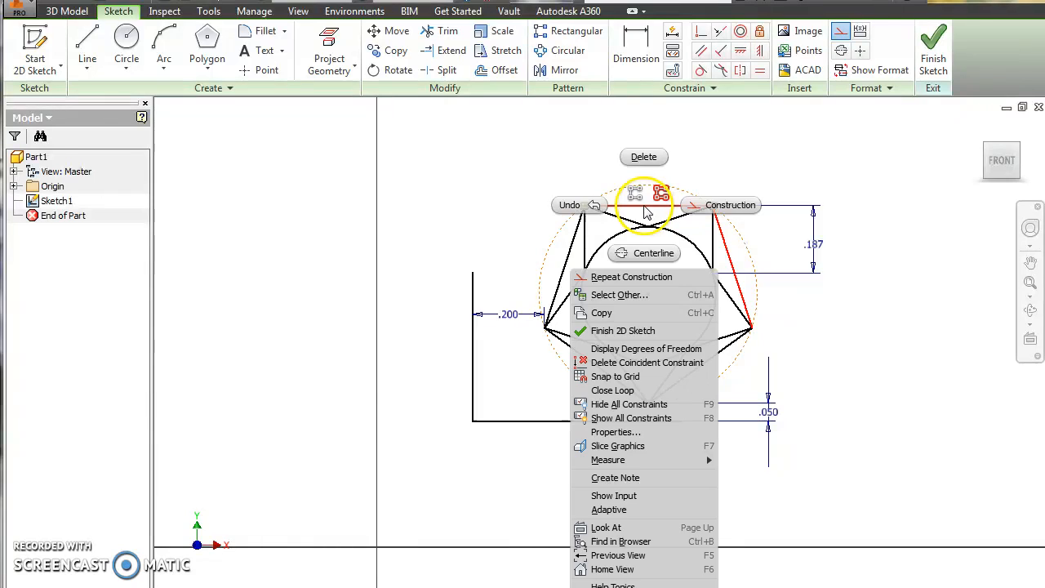
{"action": "left_click", "coordinate": [724, 209]}
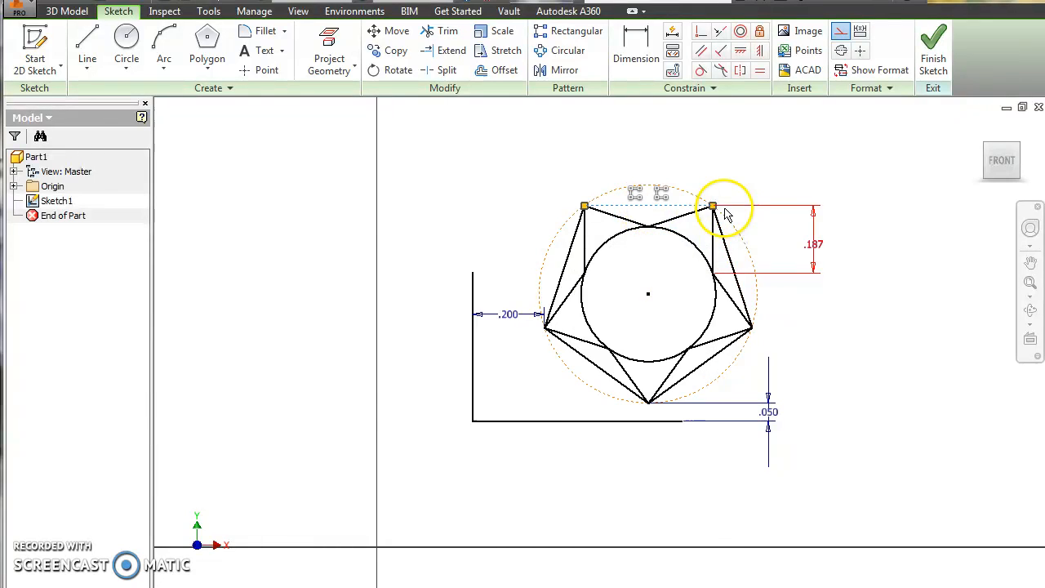
{"action": "left_click", "coordinate": [739, 294]}
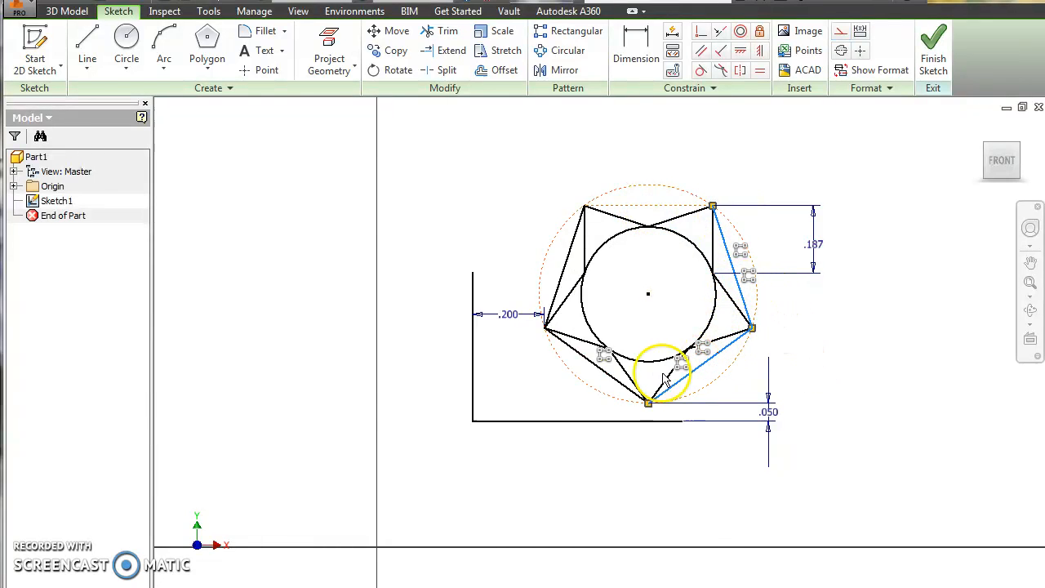
{"action": "right_click", "coordinate": [582, 286]}
{"action": "left_click", "coordinate": [620, 278]}
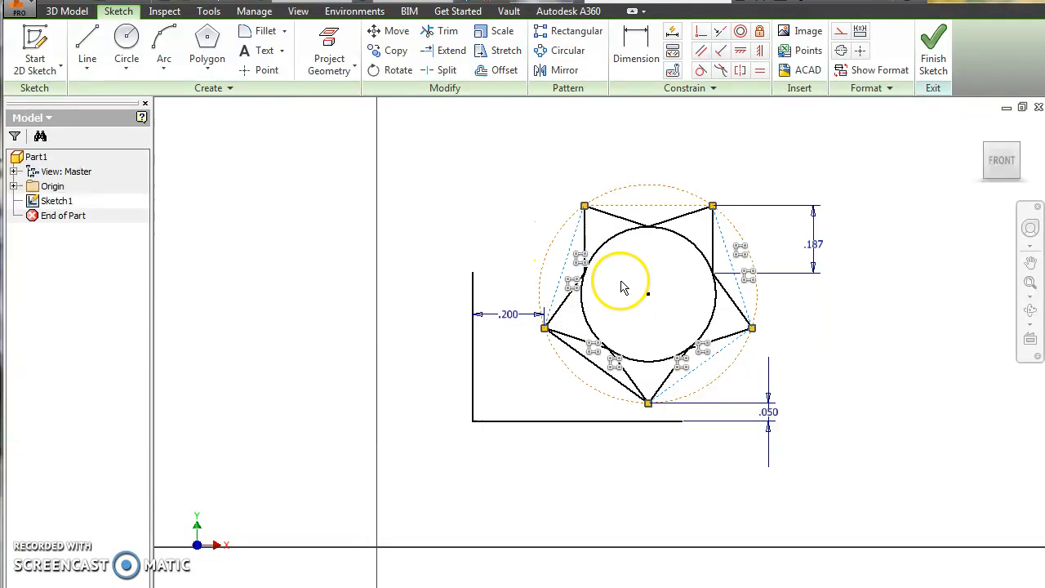
Convert the inner circle to construction geometry
{"action": "left_click", "coordinate": [690, 247]}
{"action": "right_click", "coordinate": [689, 243]}
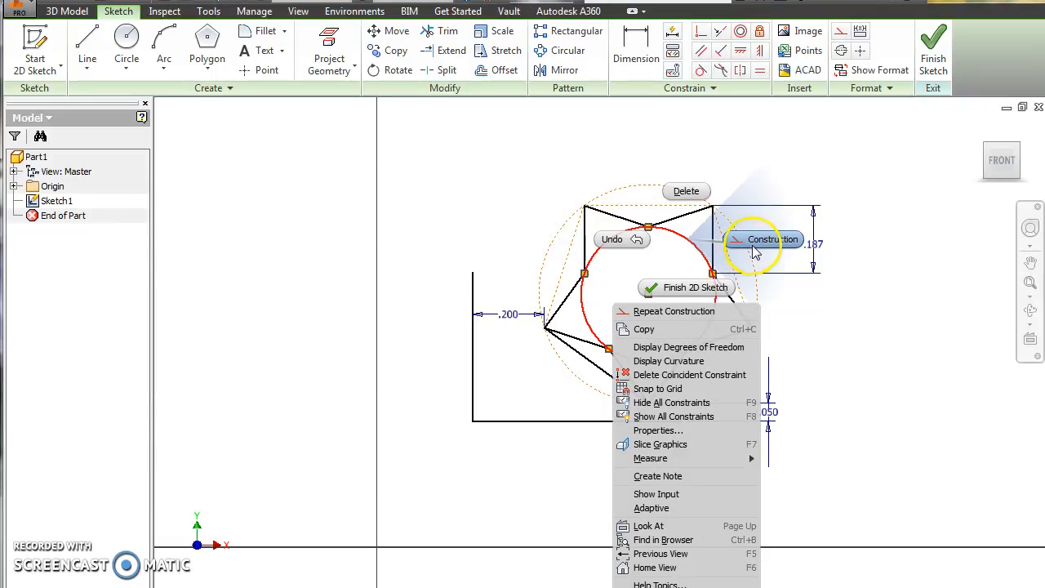
{"action": "left_click", "coordinate": [690, 247]}
{"action": "right_click", "coordinate": [690, 247]}
{"action": "left_click", "coordinate": [768, 241]}
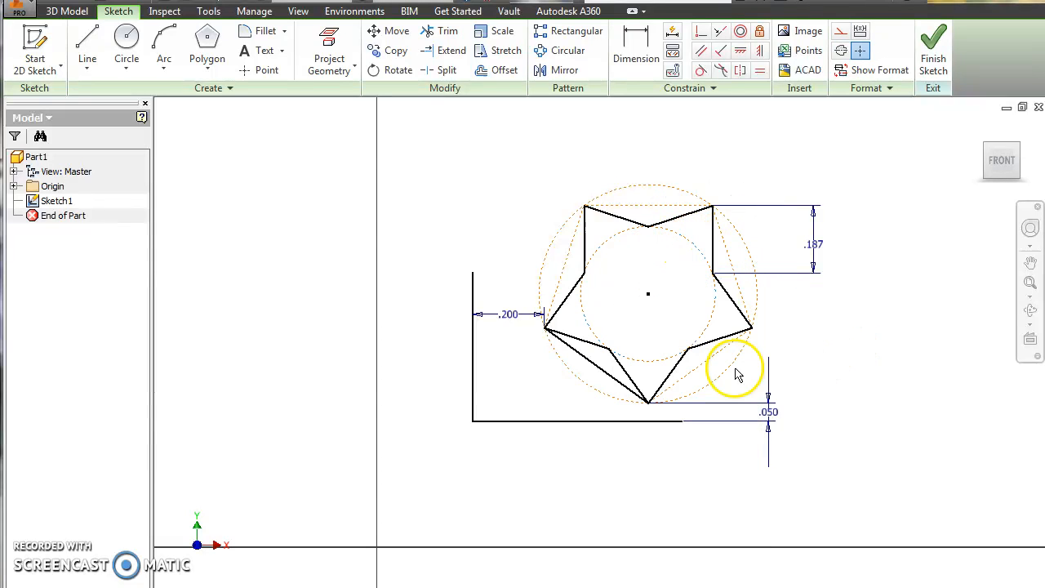
Convert the pentagon's lower-left edge to construction geometry
{"action": "right_click", "coordinate": [613, 377]}
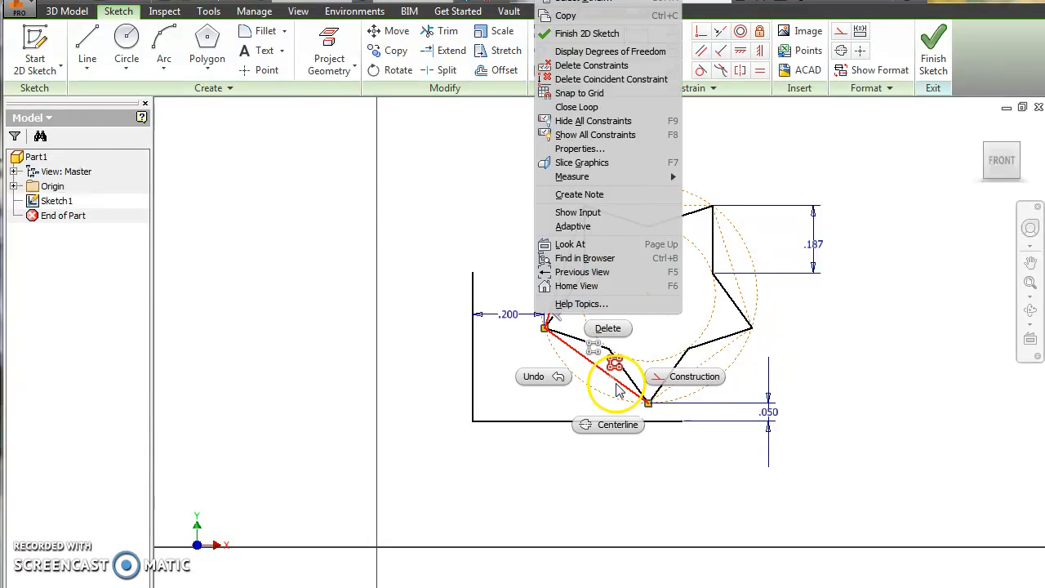
{"action": "left_click", "coordinate": [618, 392]}
{"action": "left_click", "coordinate": [547, 441]}
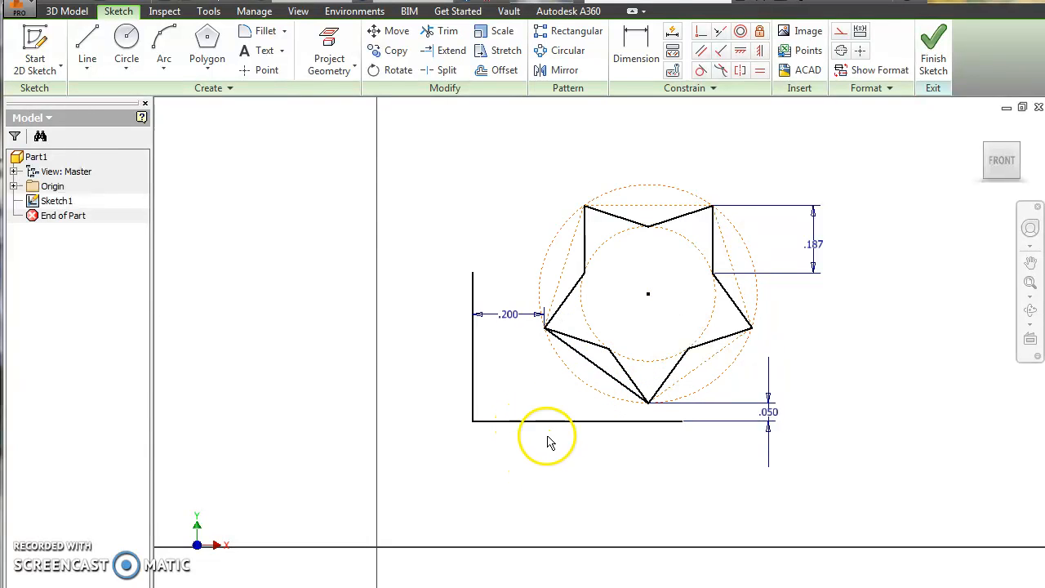
{"action": "right_click", "coordinate": [595, 369]}
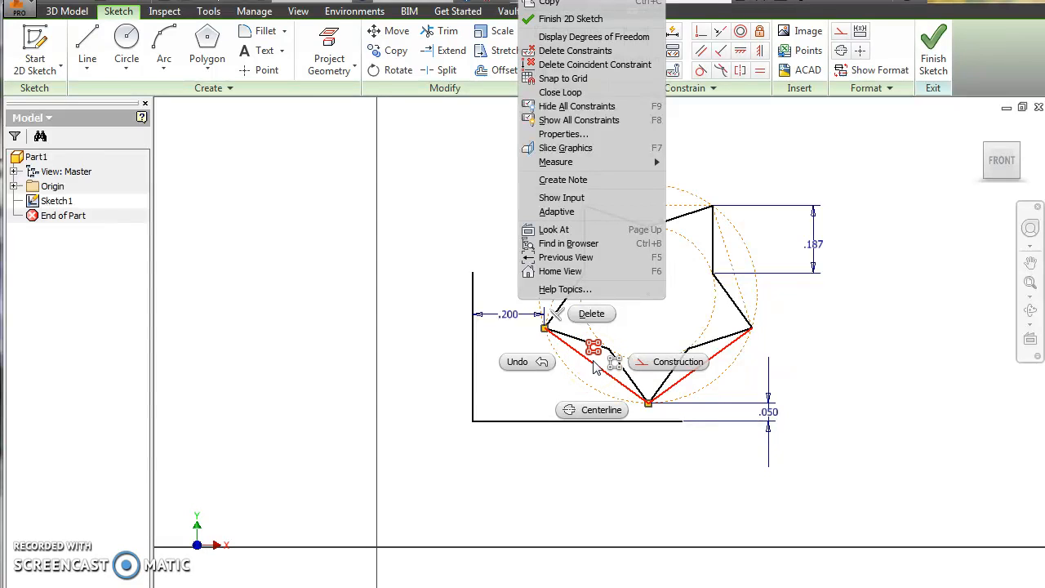
{"action": "left_click", "coordinate": [614, 364]}
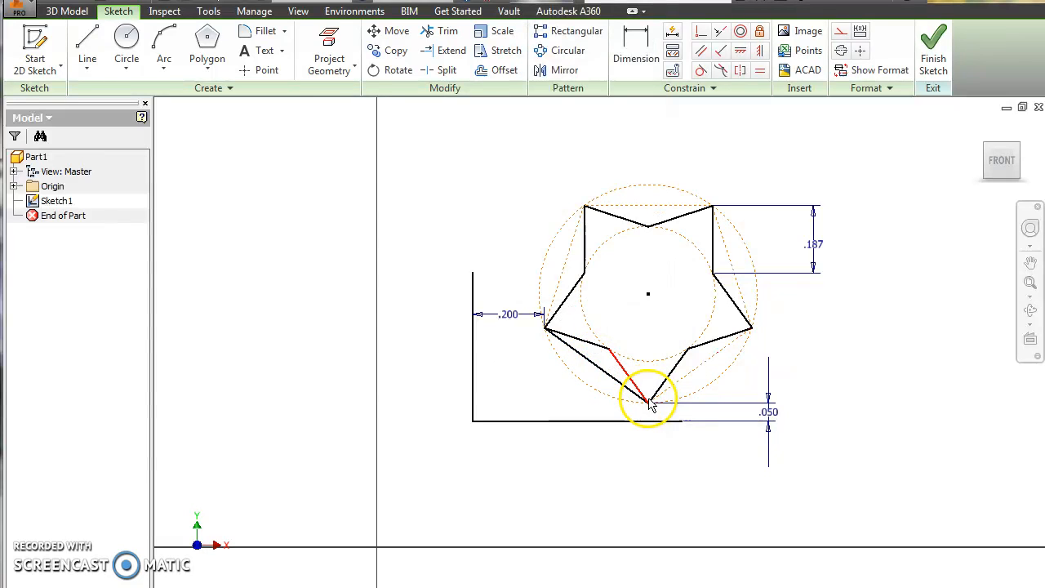
{"action": "right_click", "coordinate": [603, 374]}
{"action": "left_click", "coordinate": [671, 369]}
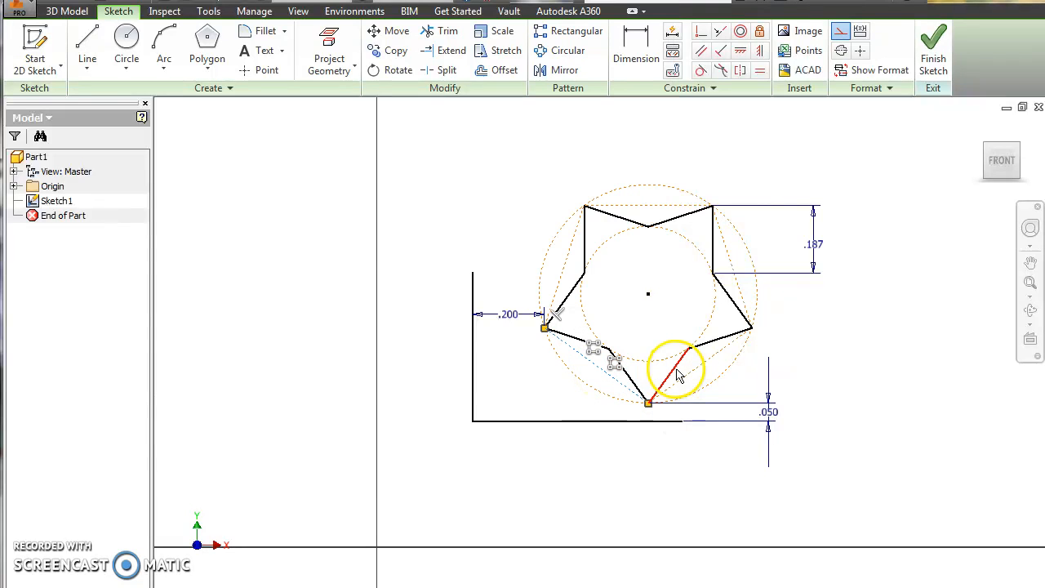